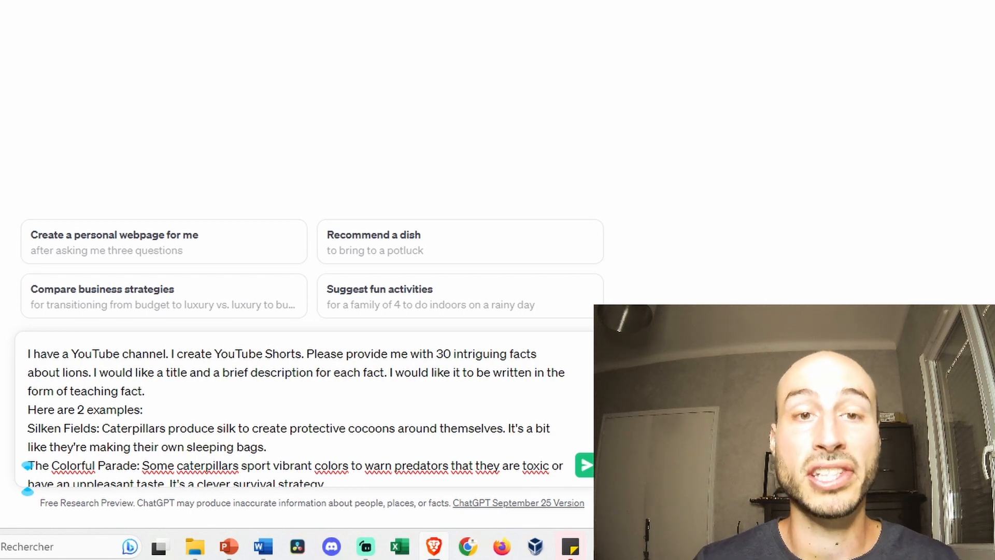
Submit the prompt requesting 30 intriguing lion facts for YouTube Shorts, and highlight the Roaring Females fact in the reply
scroll(67, 382, down, 1)
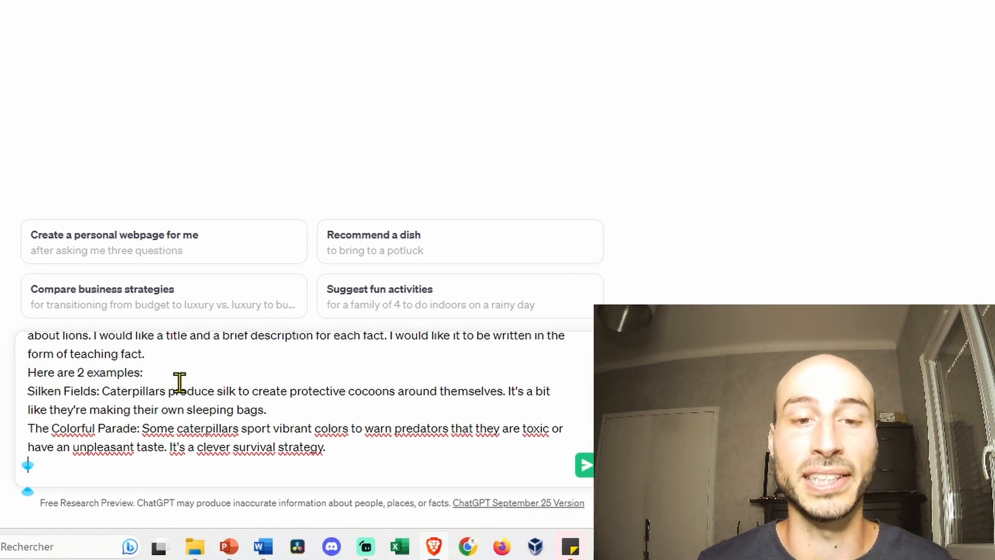
key(Return)
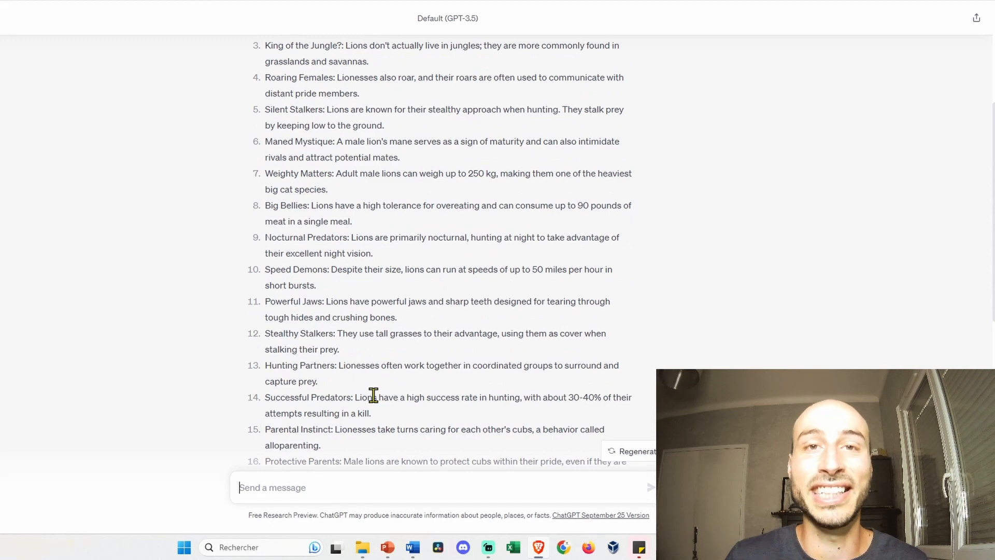
scroll(373, 395, up, 2)
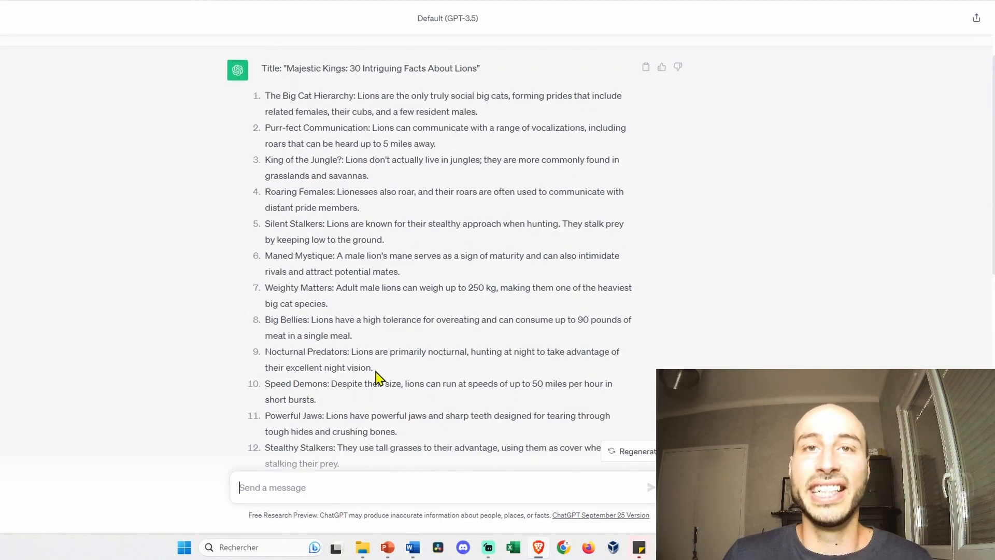
drag(366, 207, 267, 190)
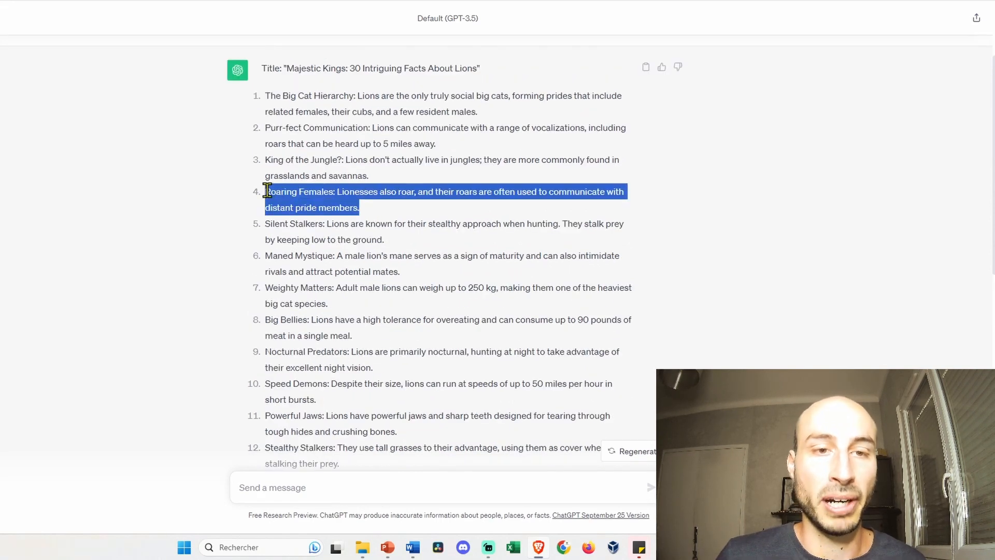
click(353, 212)
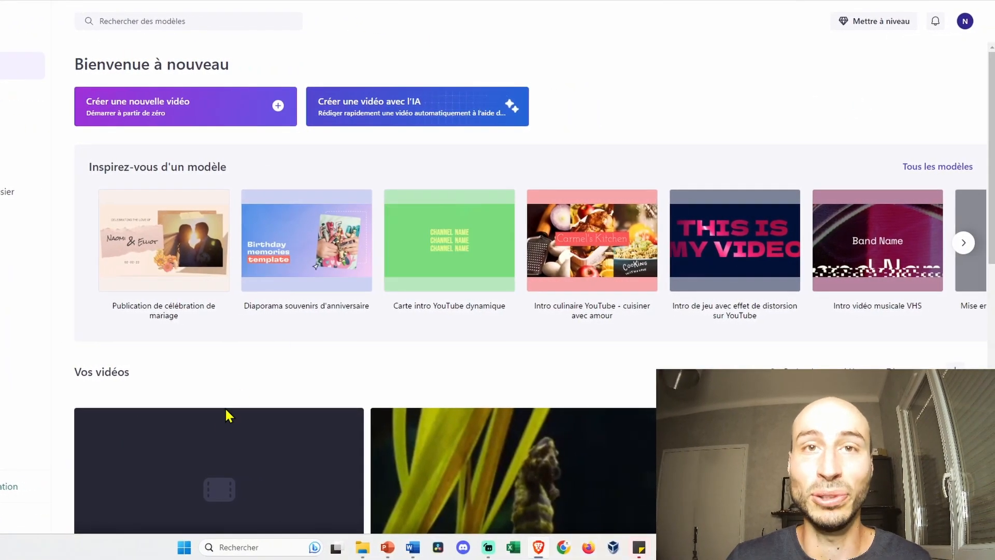
View the Microsoft Clipchamp page in Microsoft Store and close the store
click(186, 547)
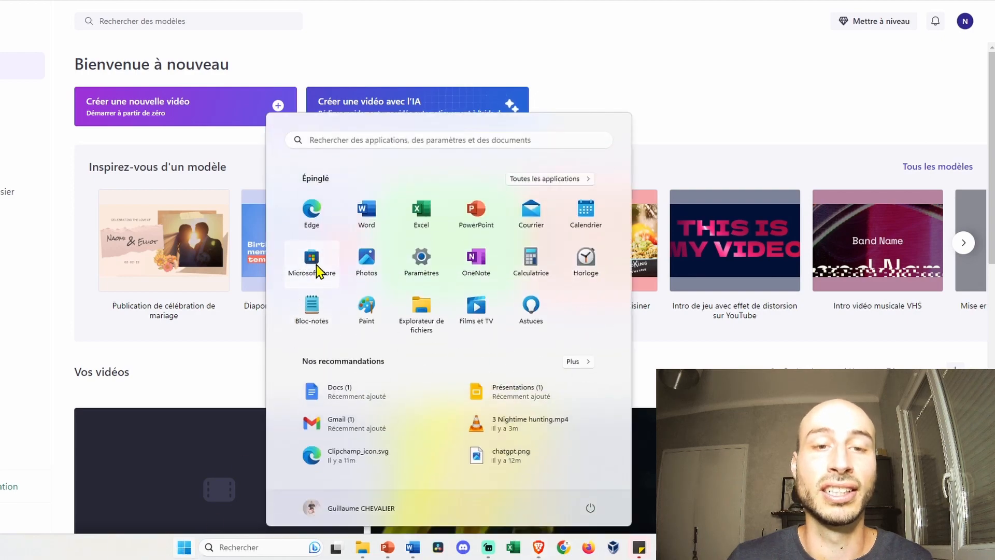
click(317, 266)
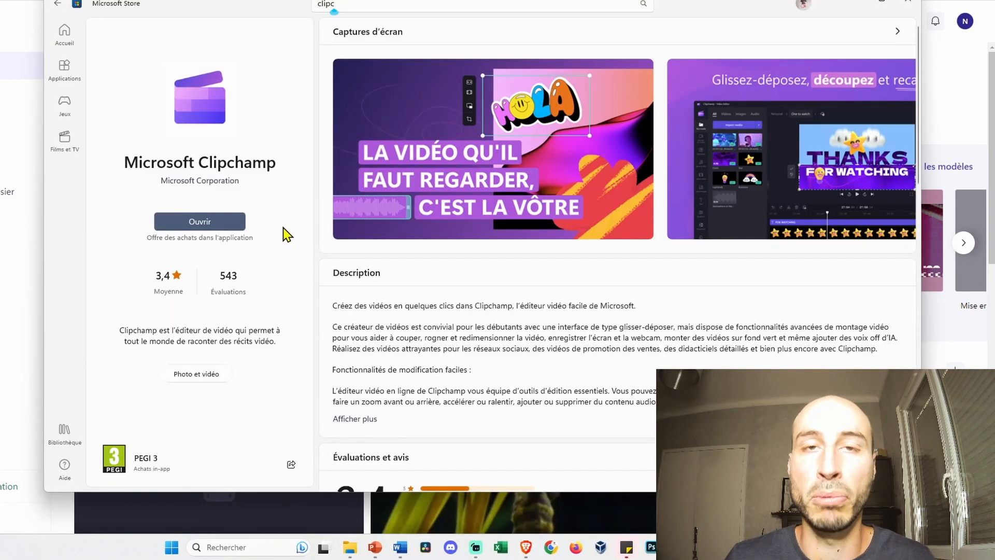
click(907, 5)
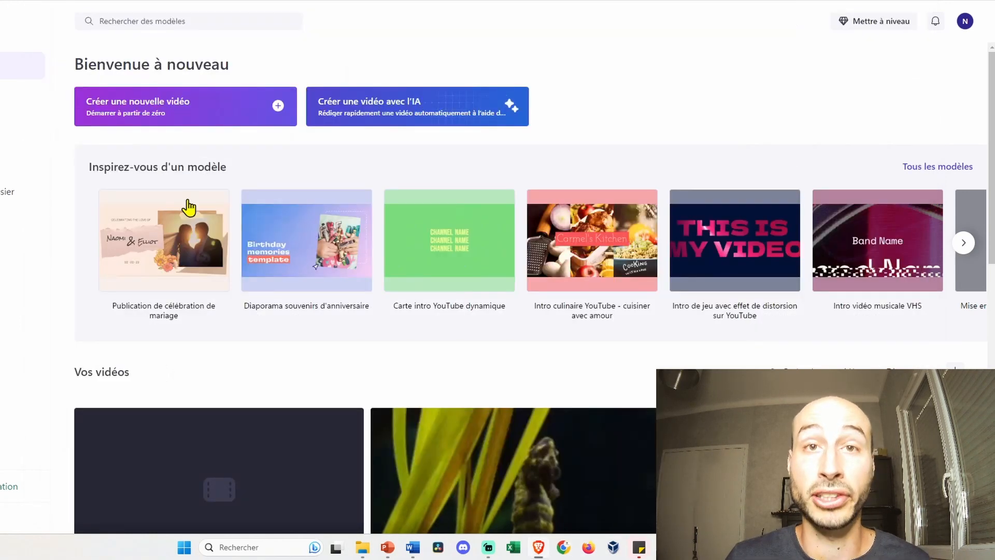
Create a new video from scratch in Clipchamp and set its aspect ratio to 9:16 portrait
click(231, 122)
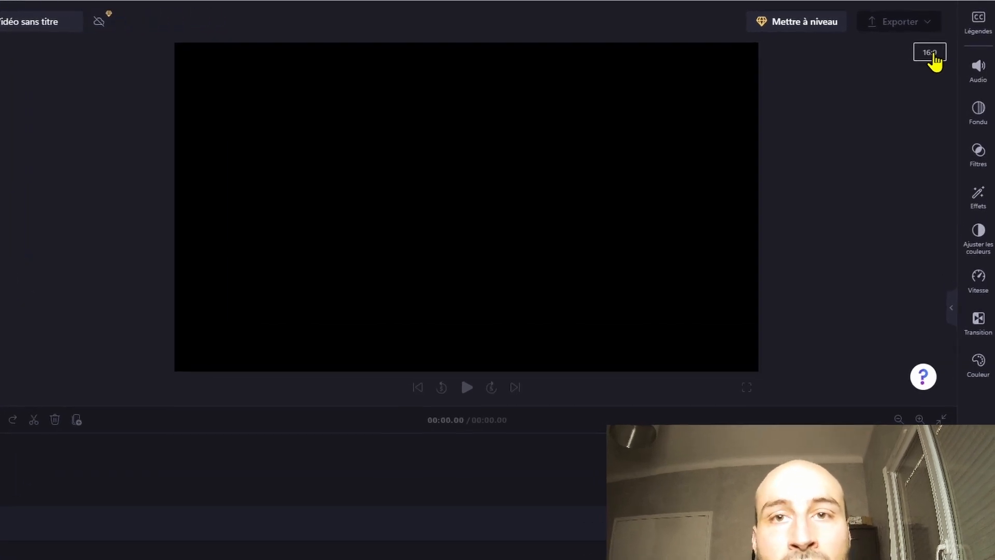
click(928, 57)
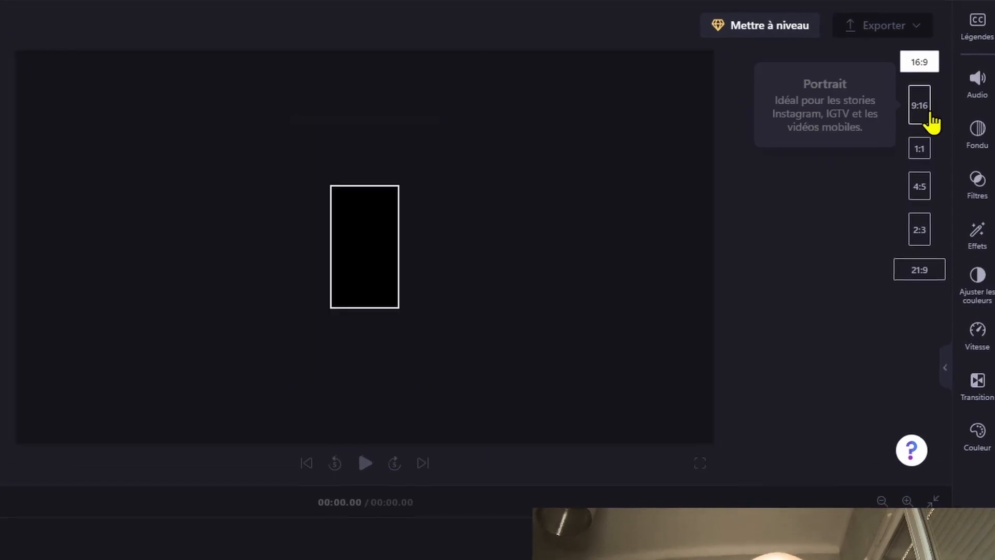
click(926, 110)
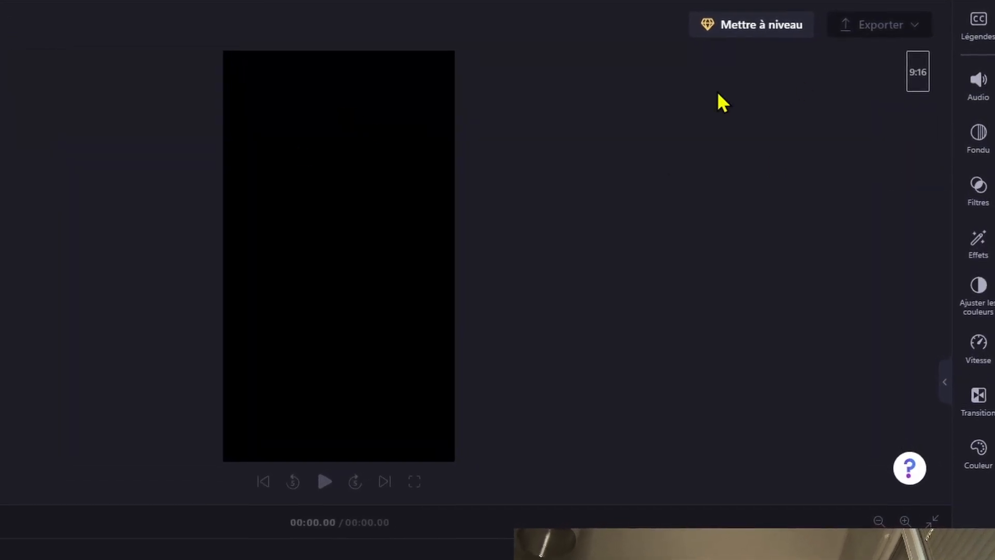
click(918, 72)
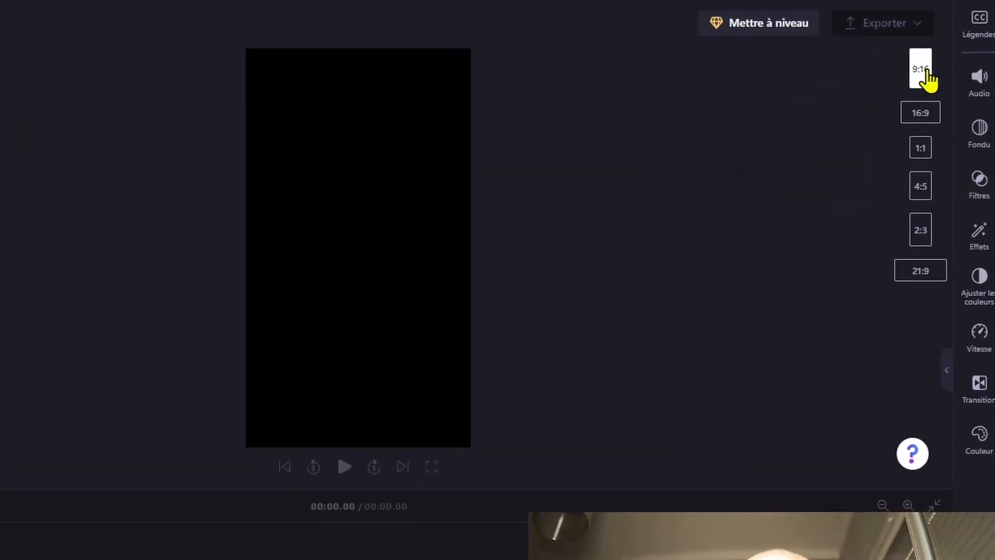
click(498, 147)
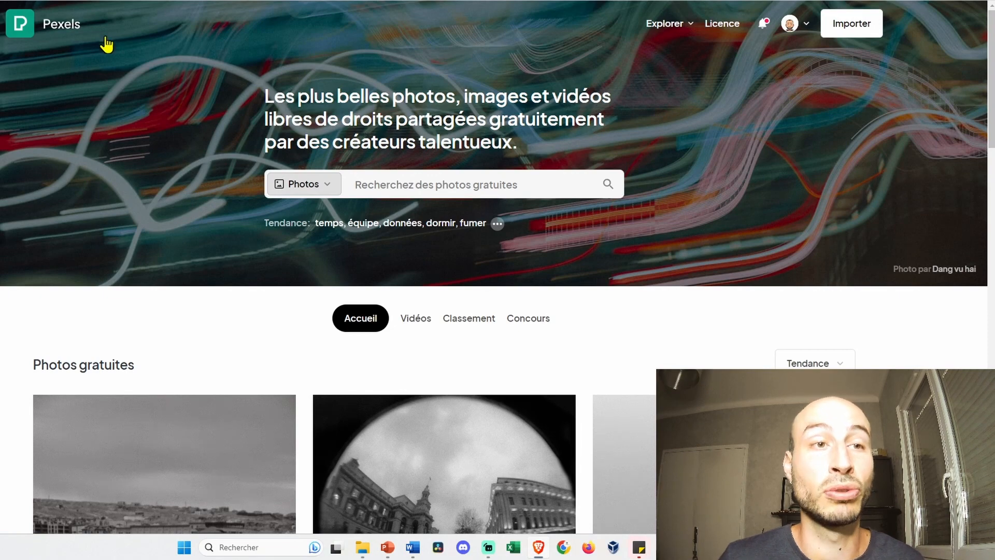
Search Pexels for free videos of "lions"
click(438, 186)
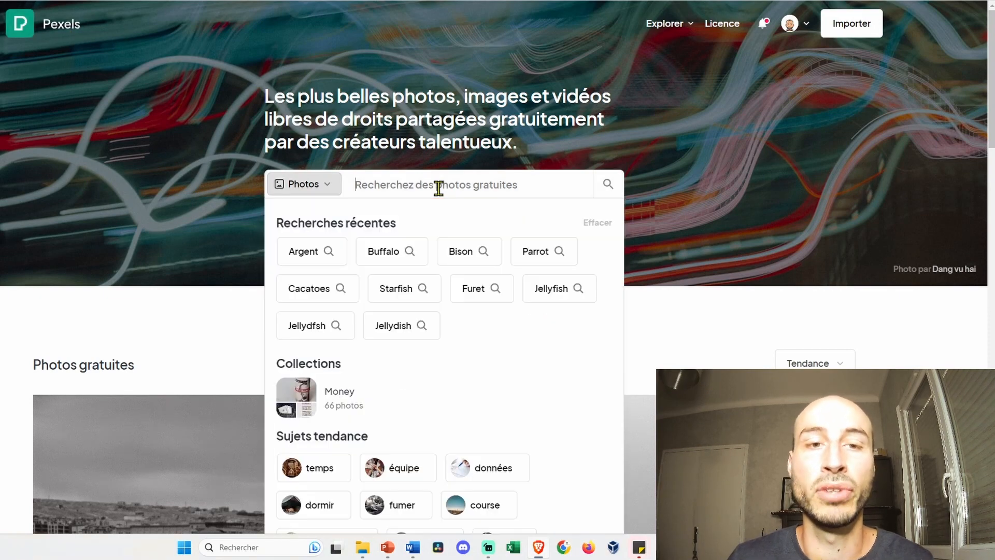
click(307, 185)
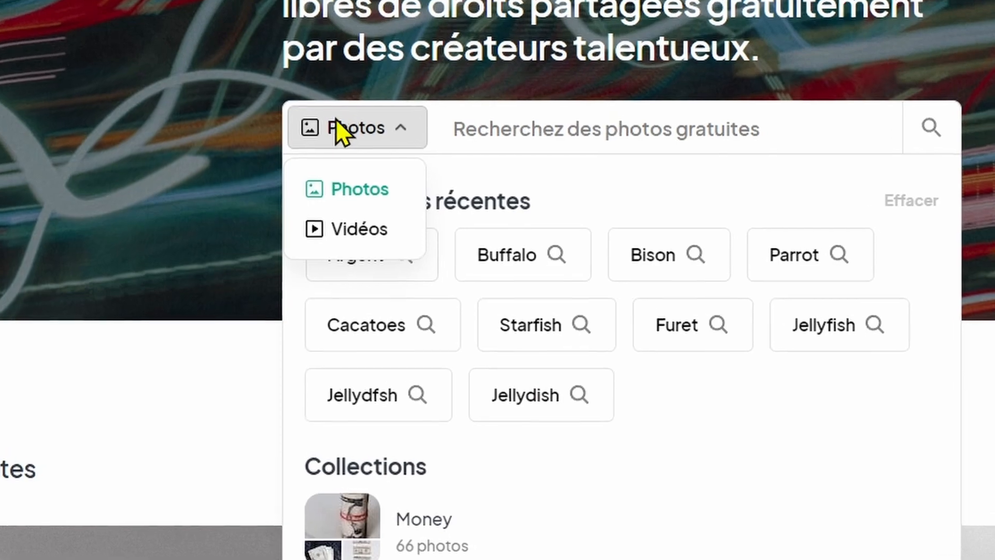
click(358, 229)
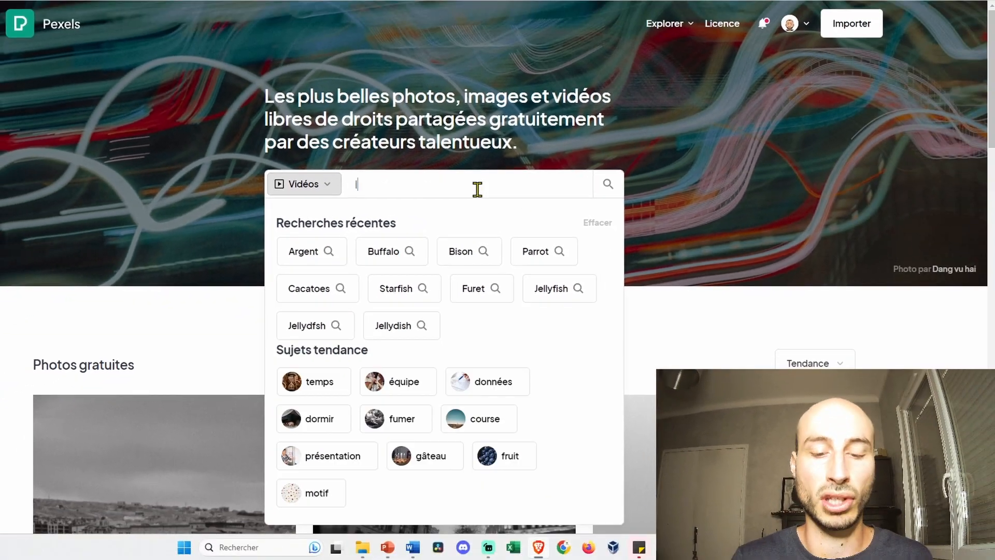
text(lions)
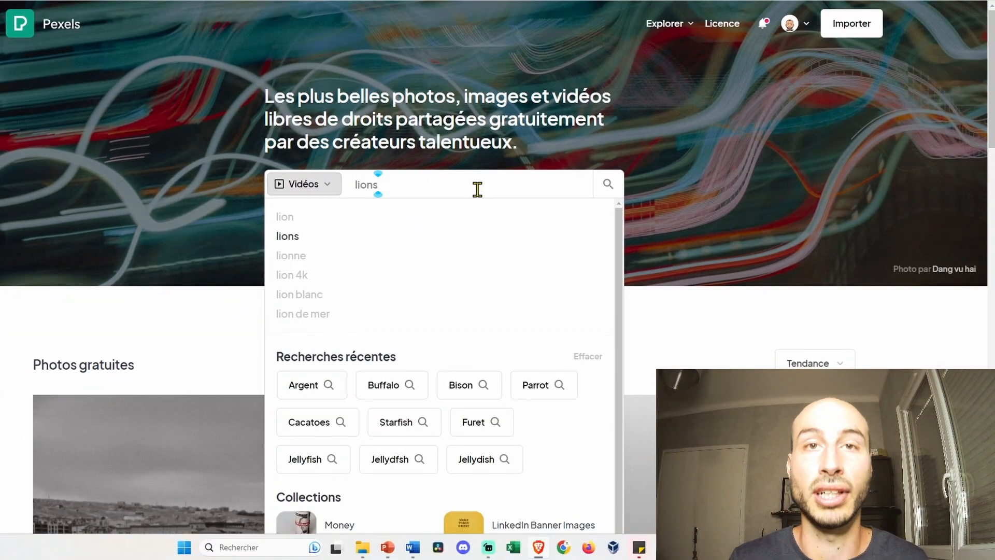
key(Return)
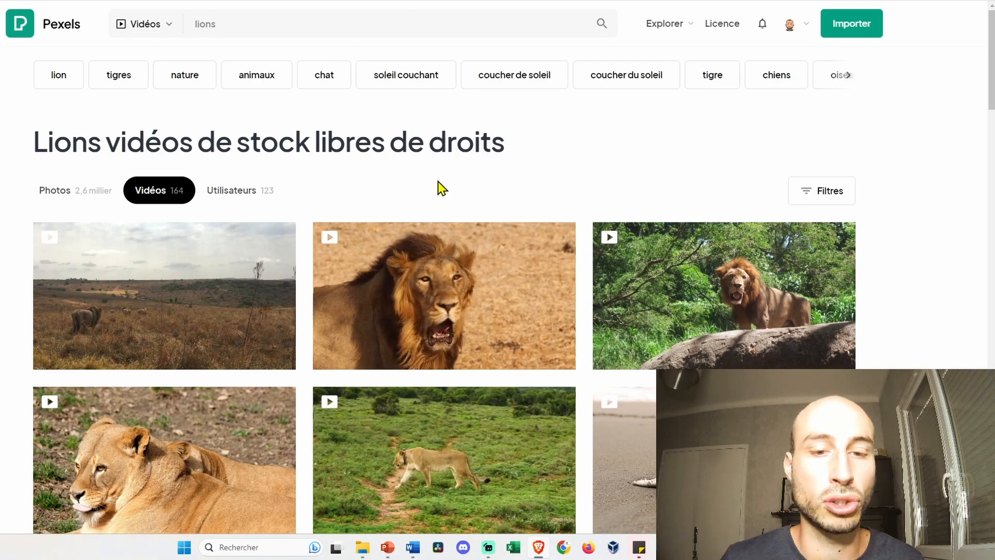
Download the landscape video of the male lion lying on gravel and save it to the desktop as lions
scroll(752, 176, down, 1)
scroll(143, 275, down, 8)
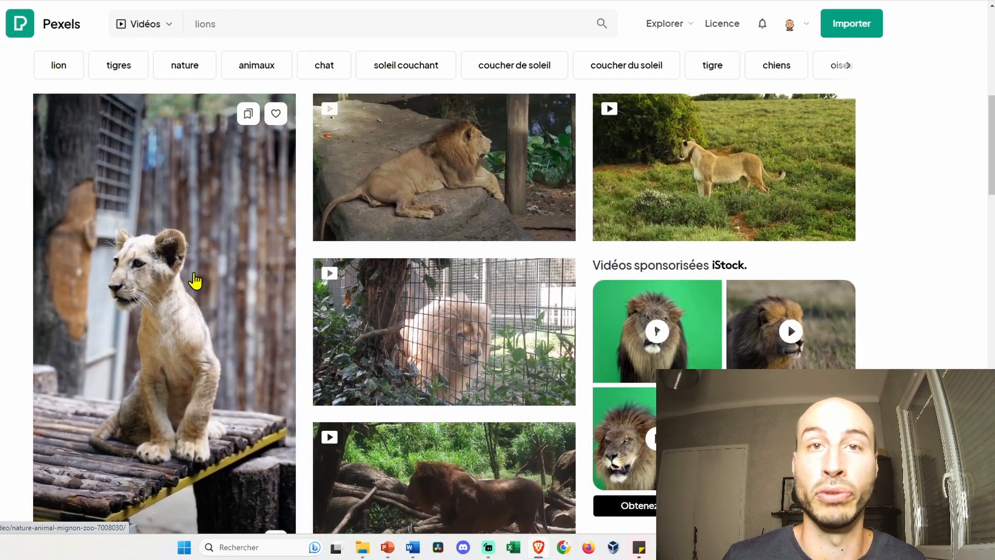
scroll(190, 280, down, 10)
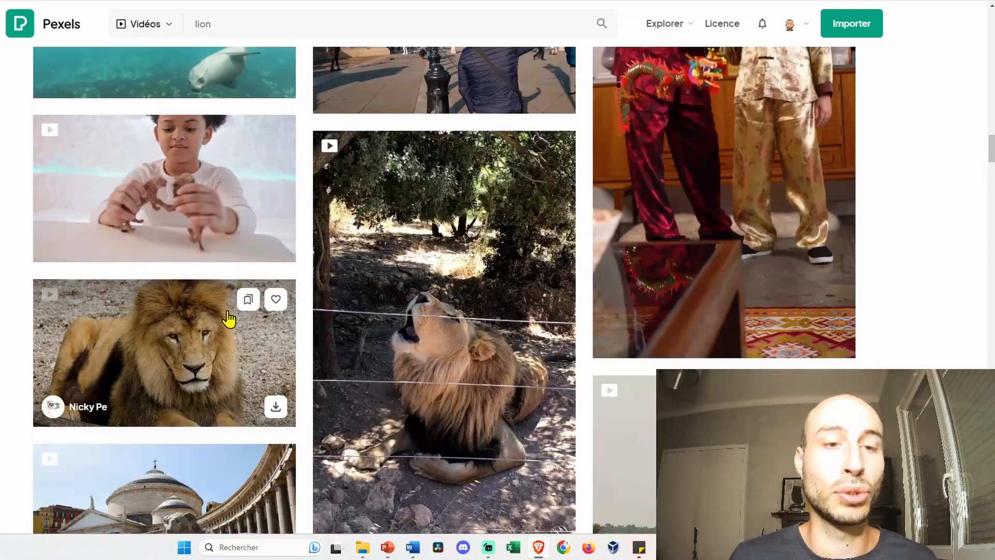
click(214, 356)
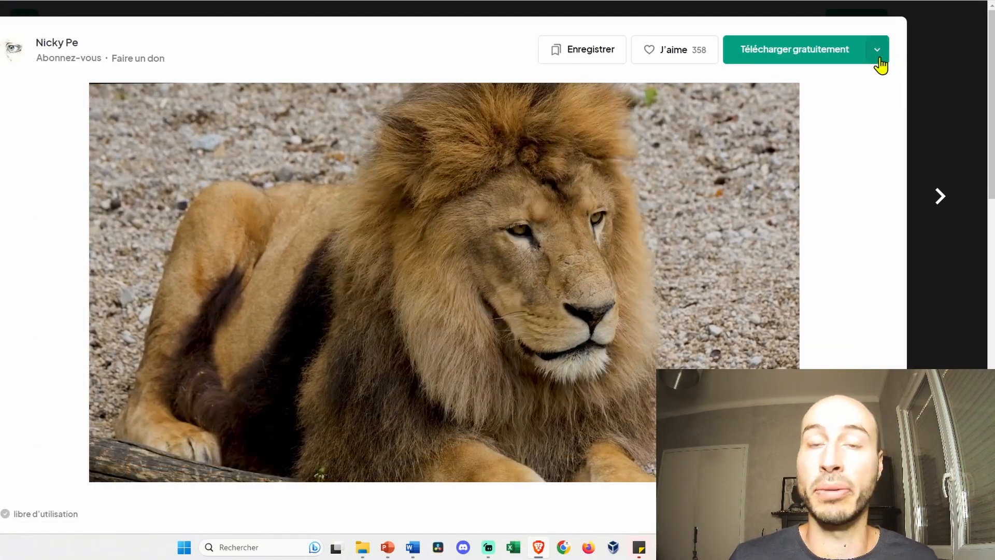
click(875, 52)
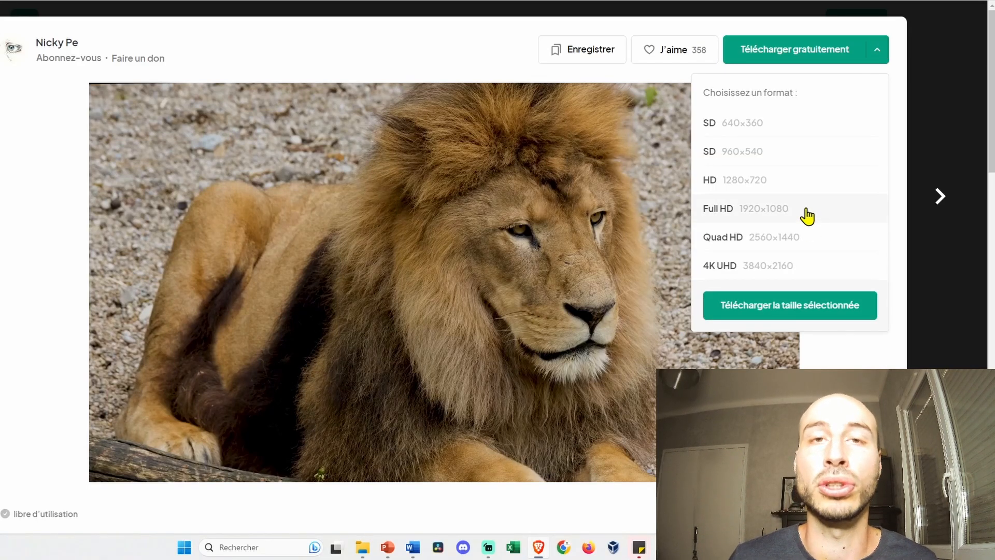
click(815, 311)
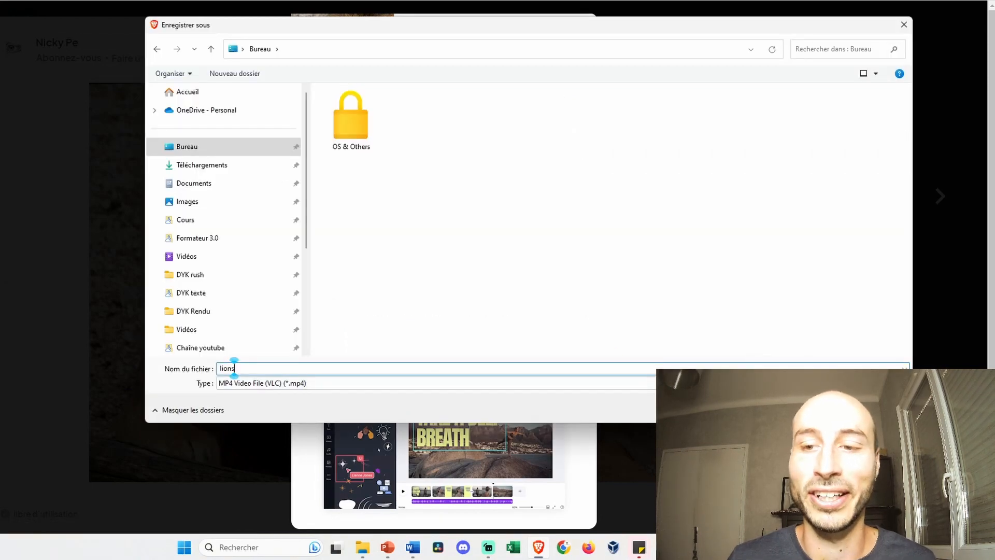
key(Return)
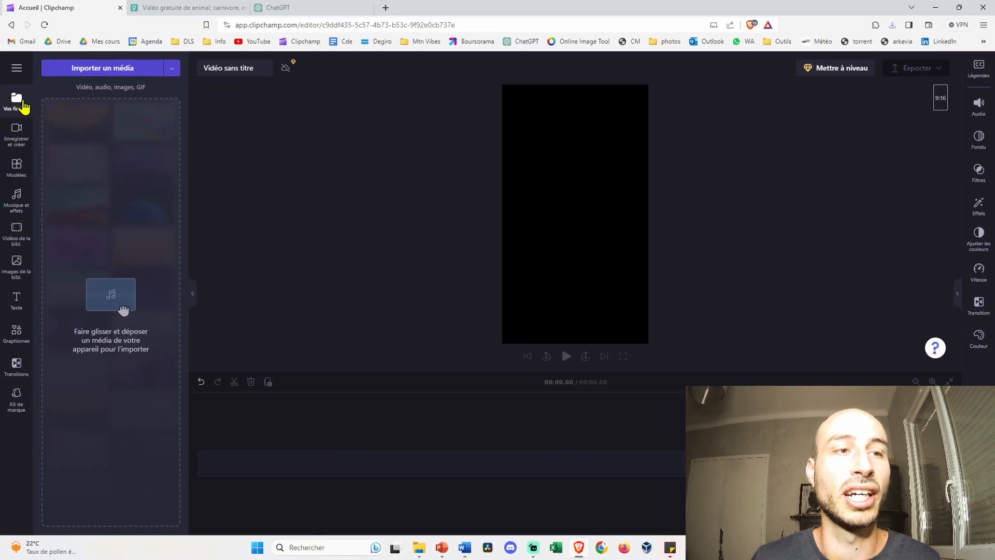
Import lions.mp4 from the desktop into the Clipchamp project and place it at the start of the timeline
click(119, 80)
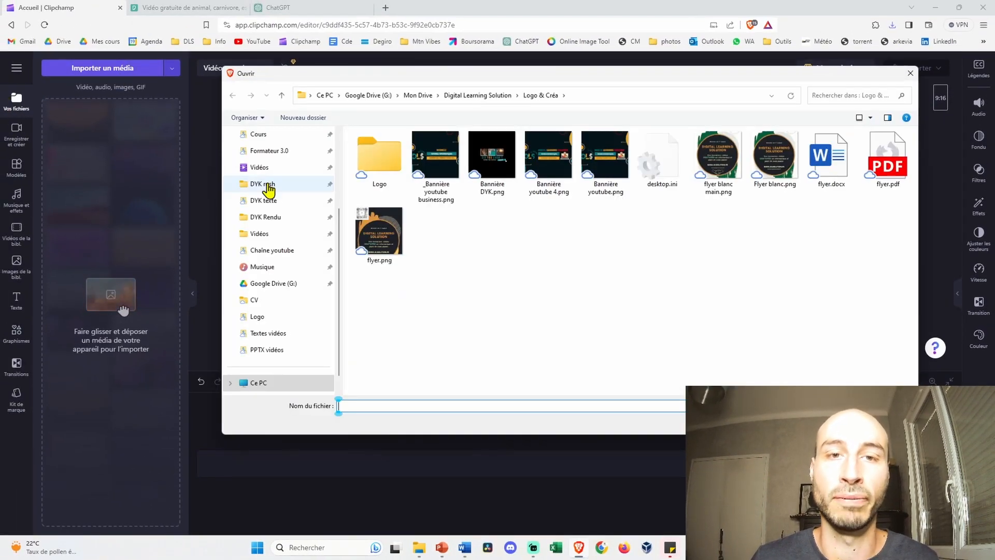
click(266, 193)
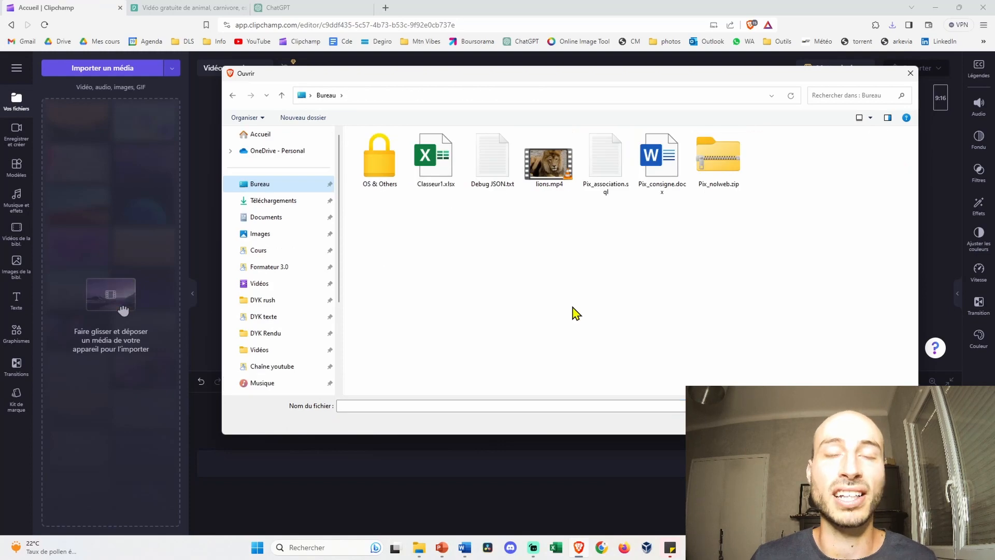
double_click(554, 172)
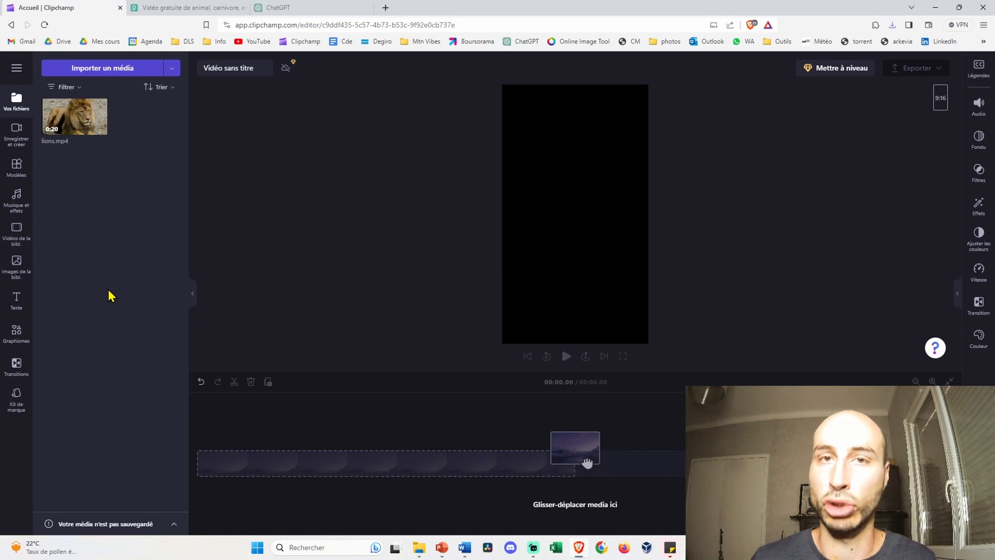
drag(66, 117, 297, 488)
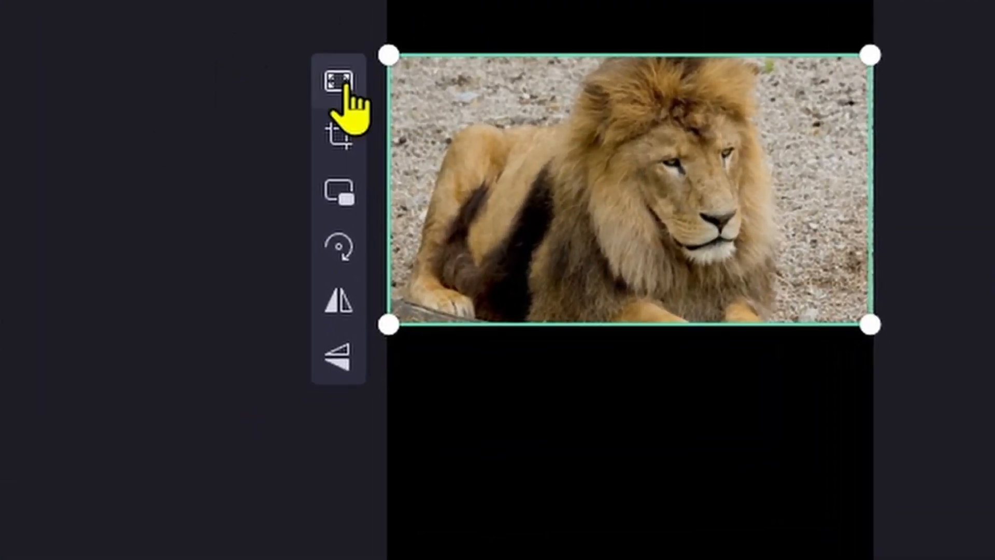
Scale the lion clip to fill the portrait frame, shift it so the lion's face is centred, and play it briefly
click(369, 80)
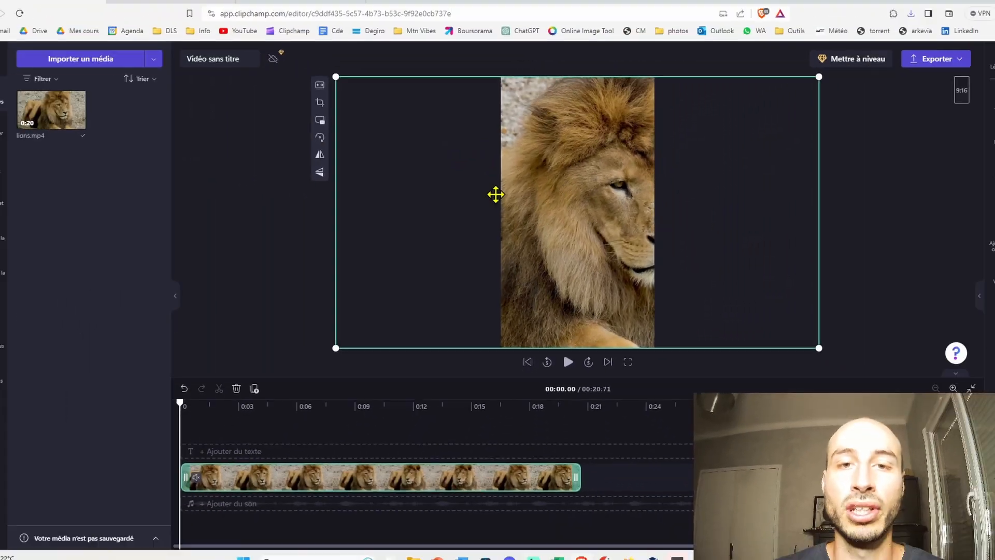
click(295, 216)
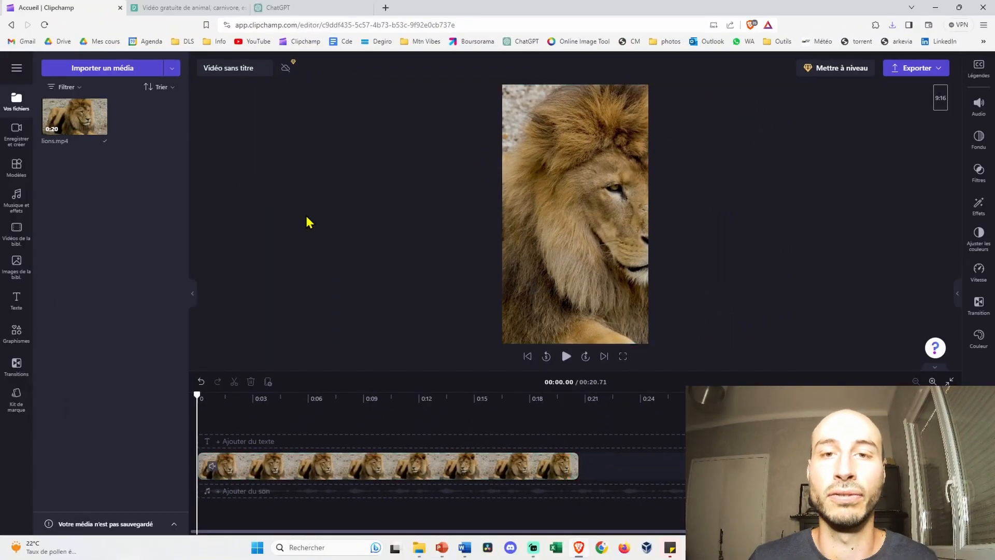
click(554, 203)
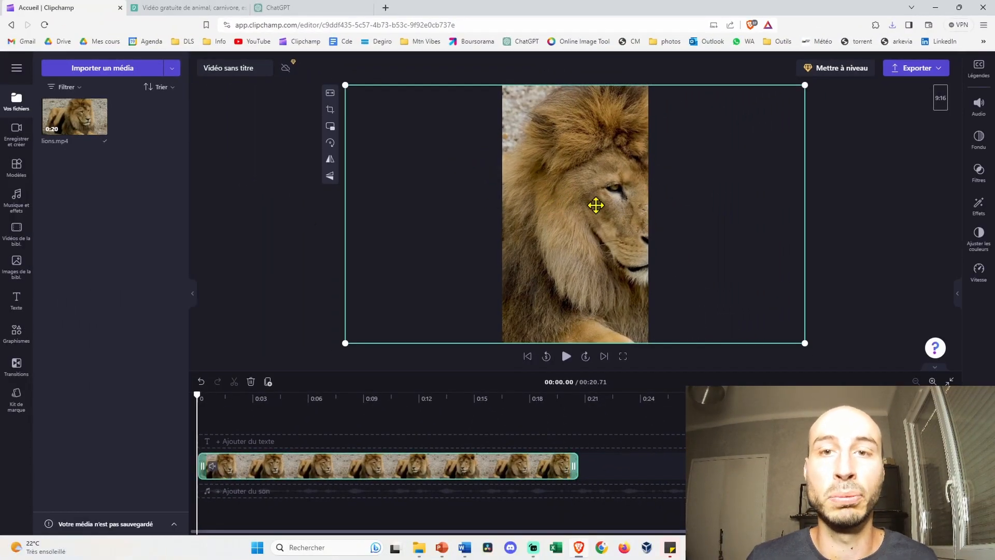
drag(596, 205, 549, 205)
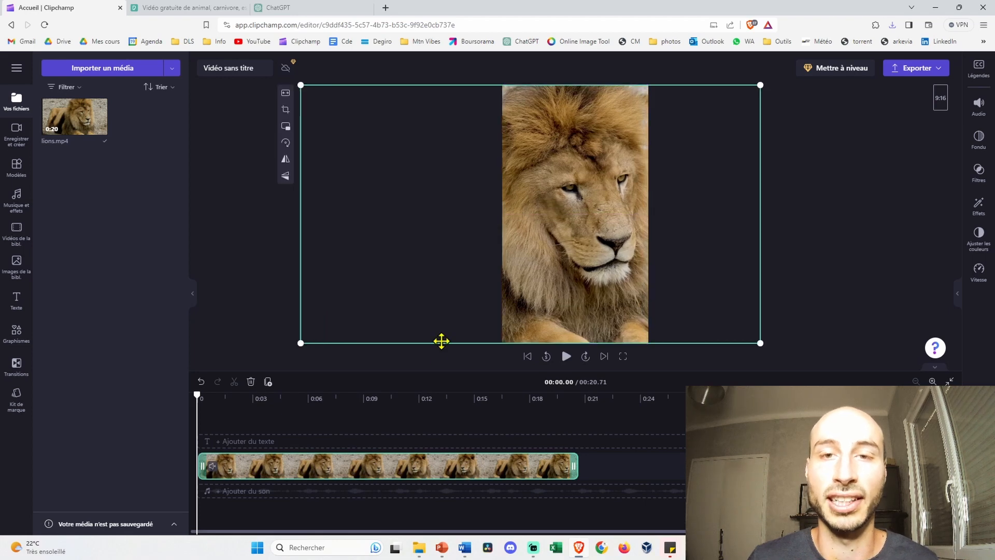
click(366, 362)
key(space)
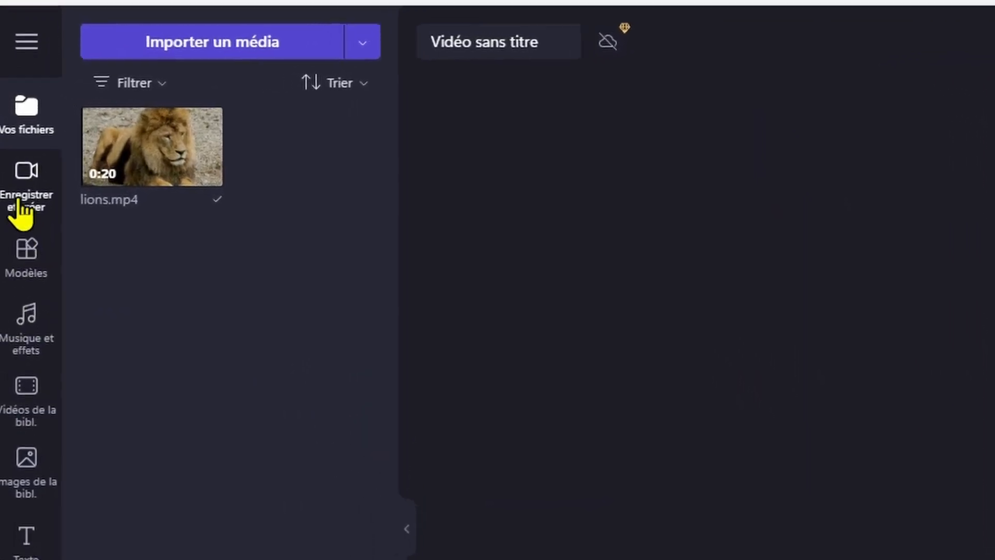
Start a text-to-speech voice-over, set its language to Anglais (États-Unis) and look through the available voices
click(19, 199)
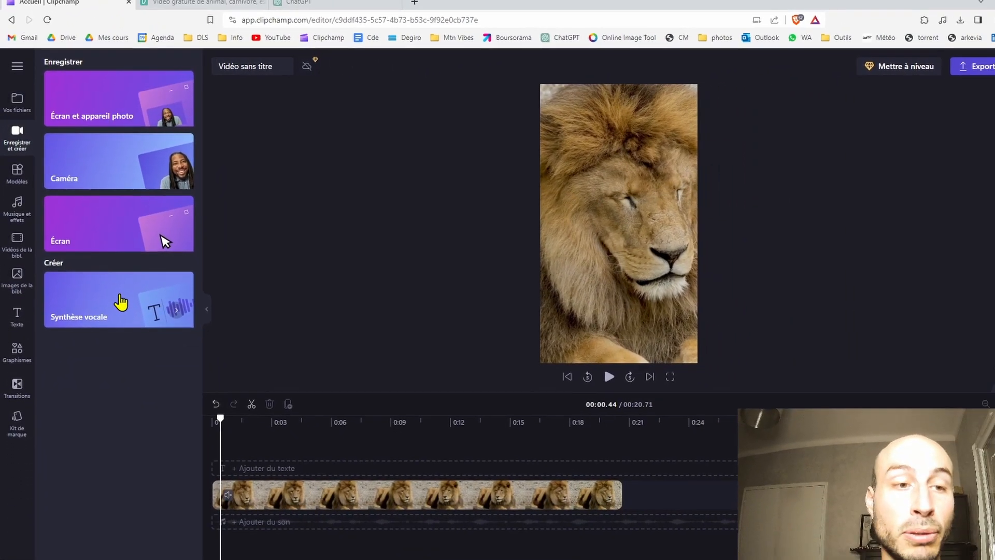
click(166, 404)
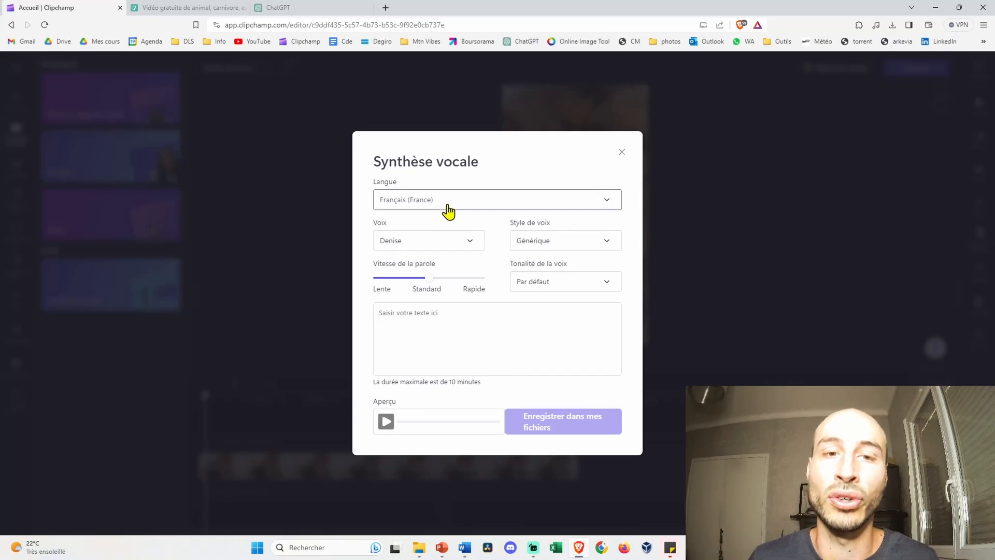
click(449, 205)
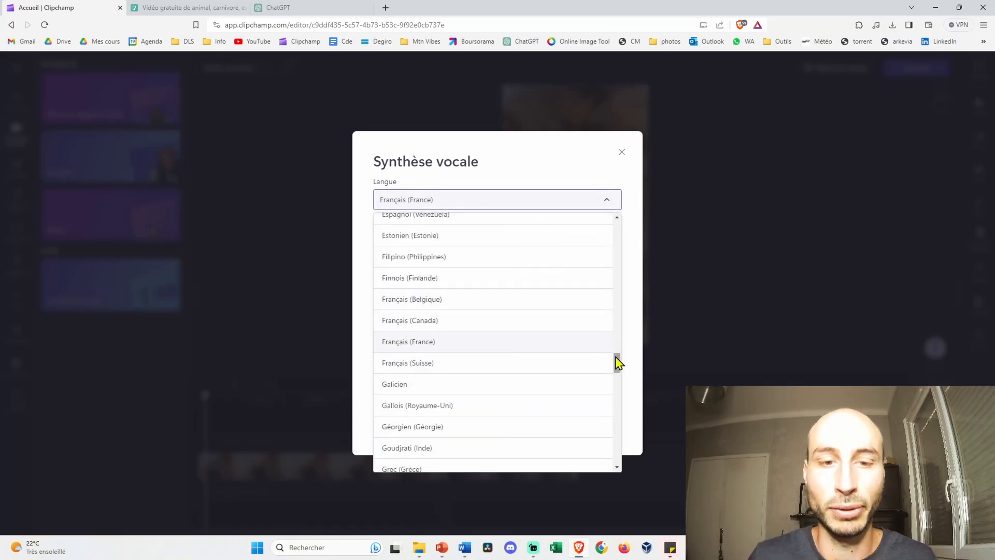
scroll(497, 422, up, 10)
click(498, 422)
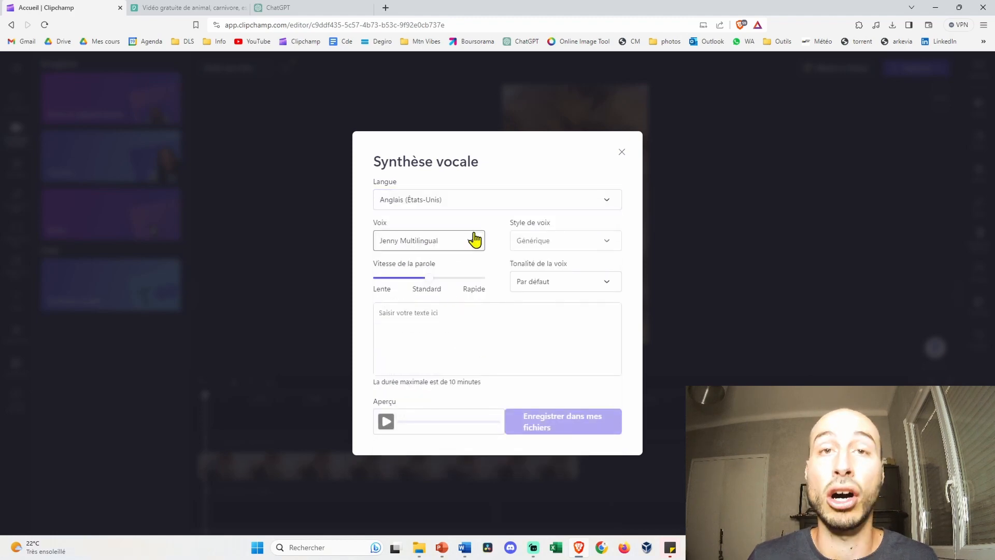
click(475, 242)
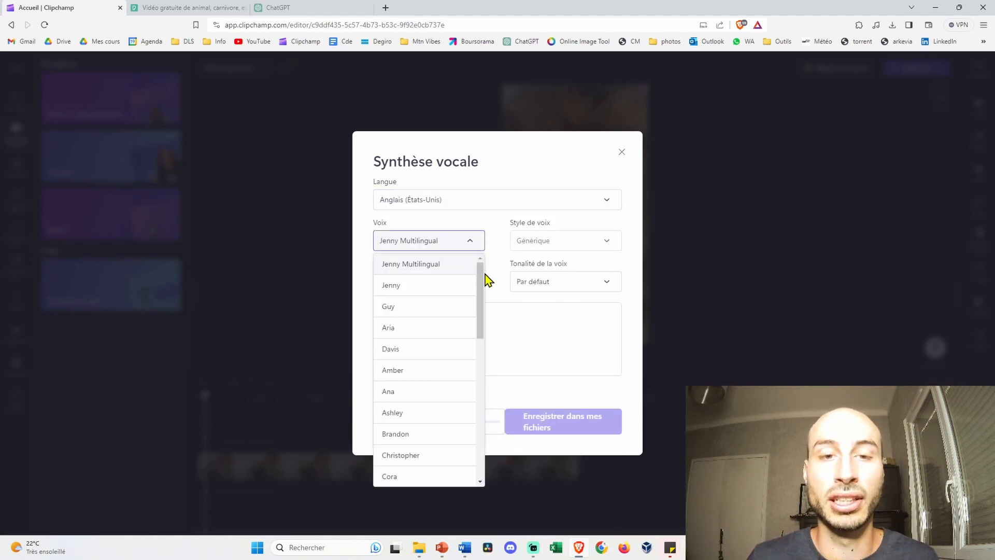
drag(483, 278, 466, 406)
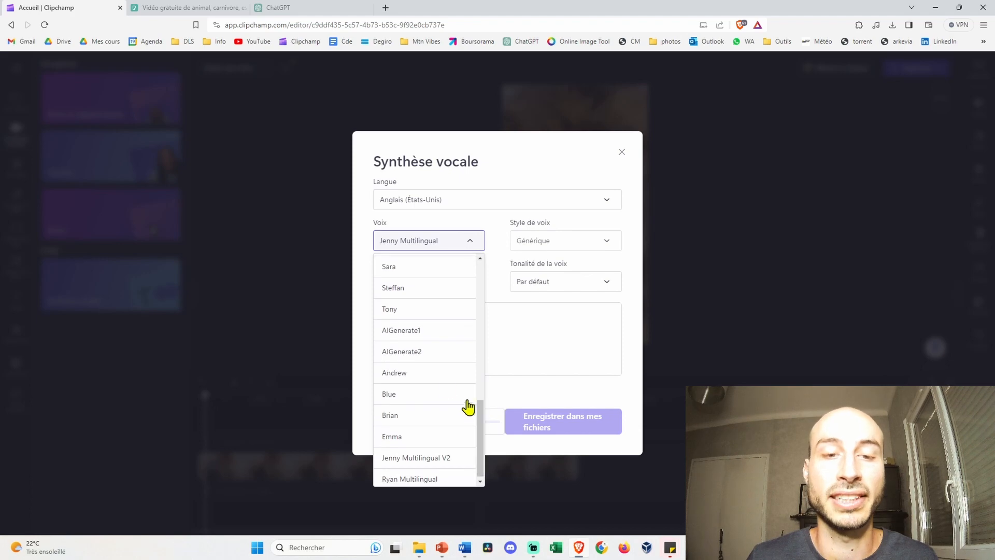
click(444, 247)
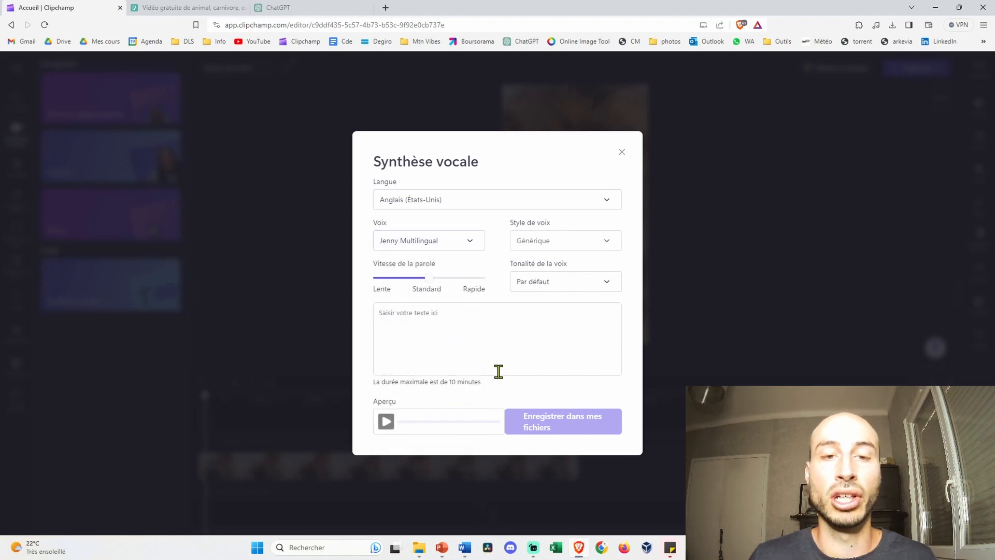
Paste the copied lioness fact as the speech text and remove the "Roaring Females:" heading from its start
click(517, 334)
key(super+v)
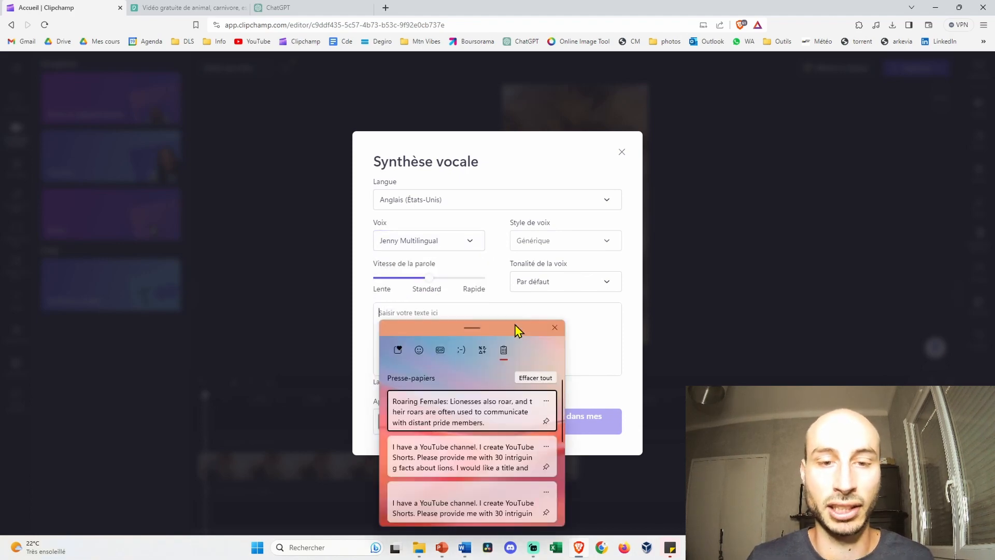
click(477, 416)
drag(379, 313, 432, 313)
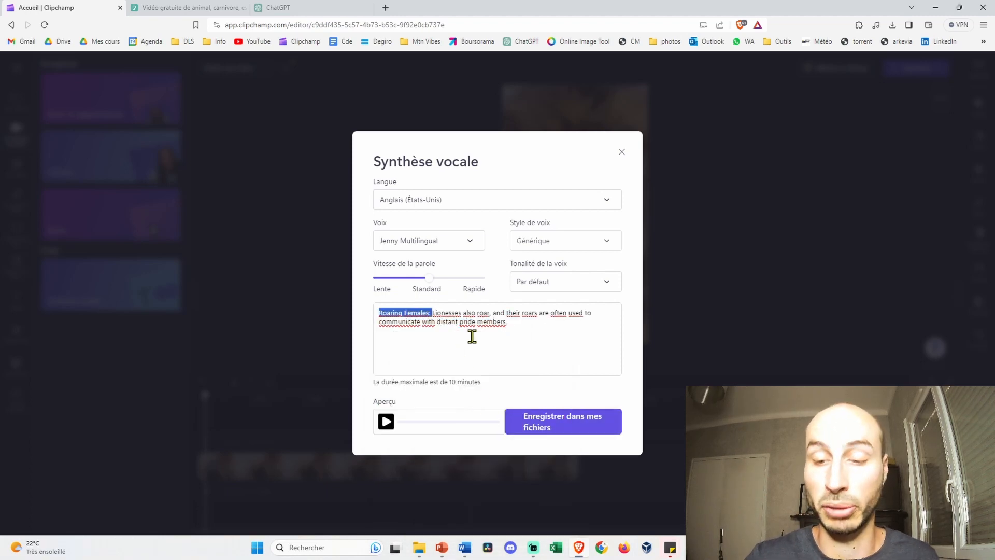
key(BackSpace)
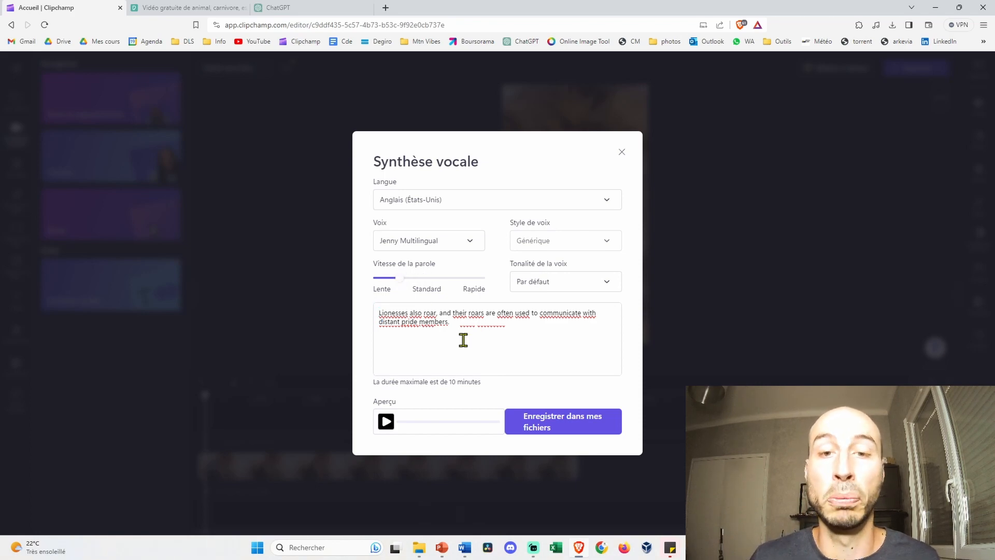
Preview the speech with the Jenny Multilingual voice, switch the voice to Davis and preview it again
click(386, 422)
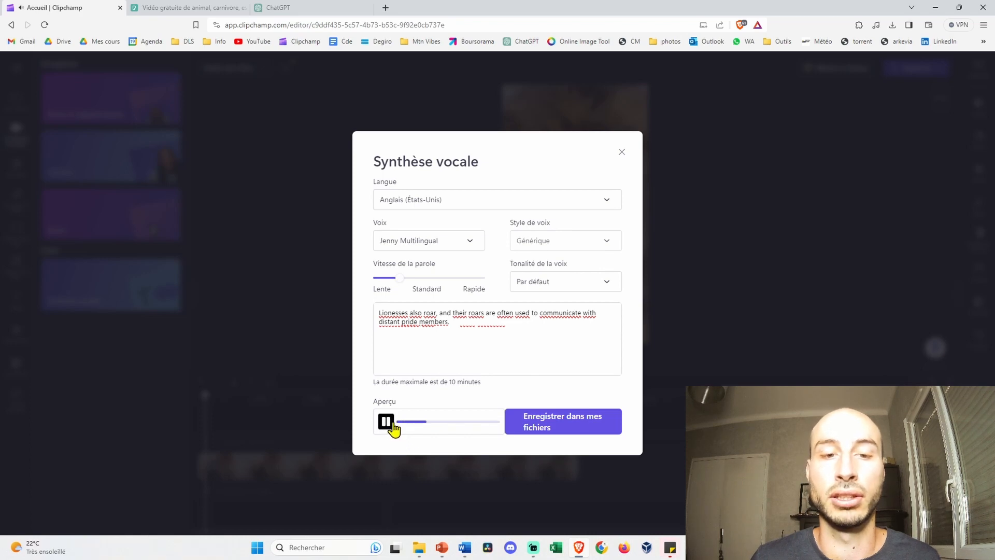
click(390, 423)
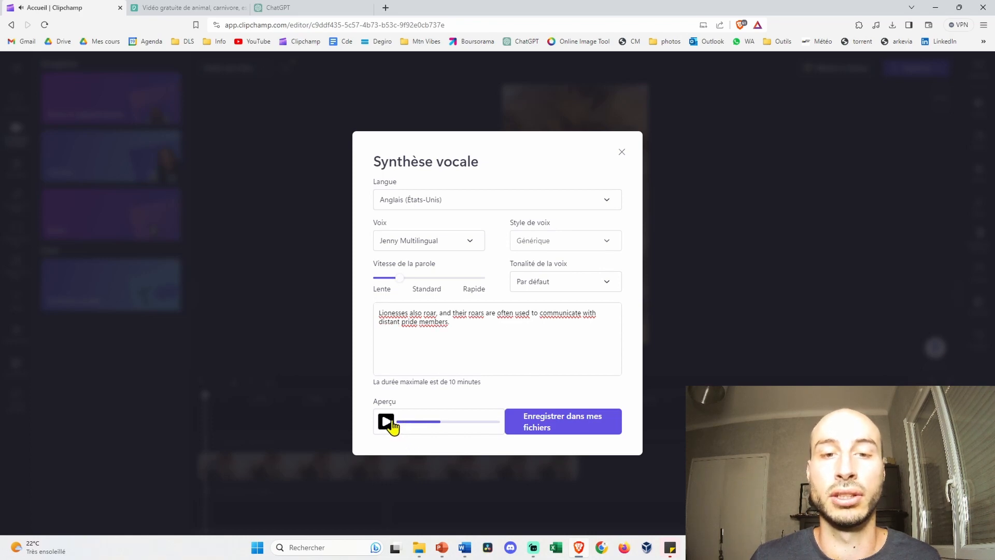
click(481, 244)
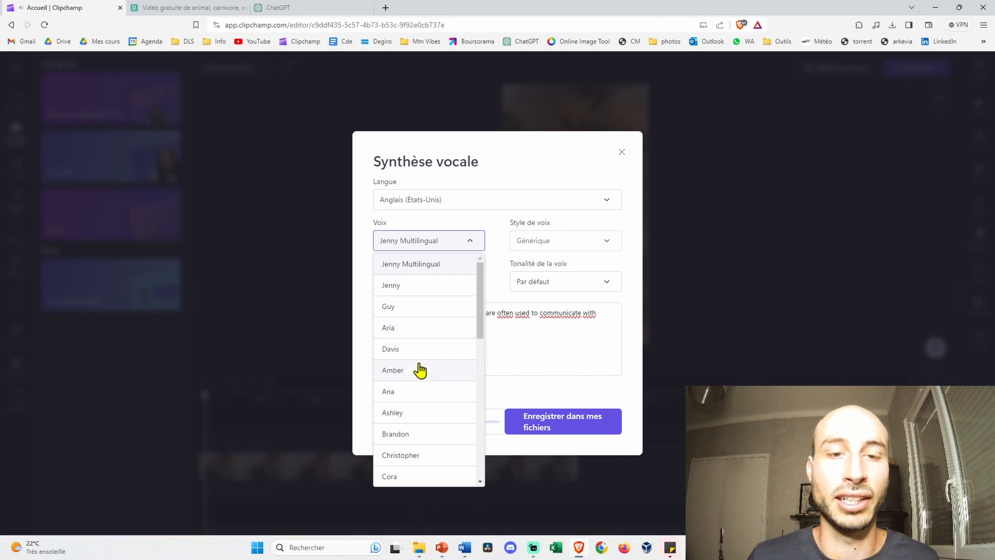
click(395, 352)
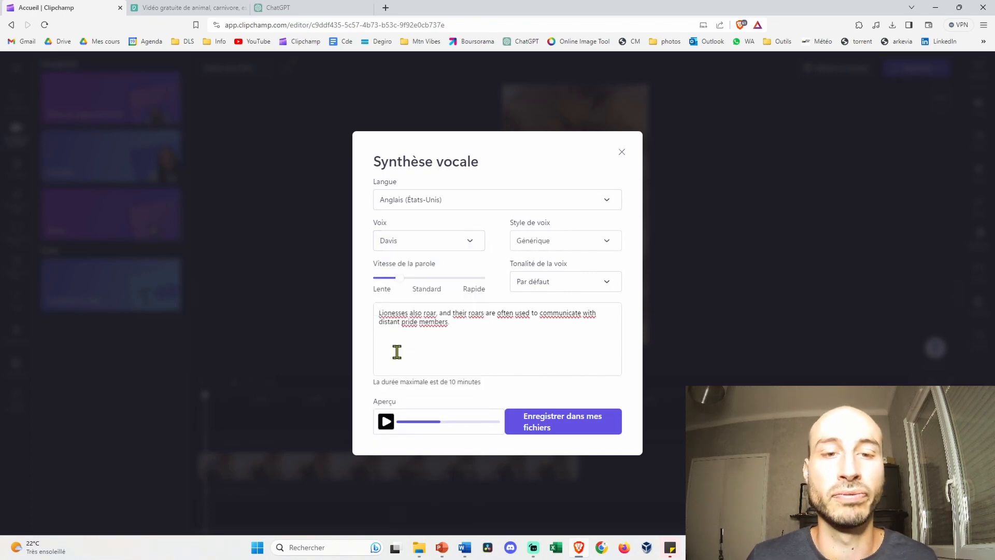
click(386, 422)
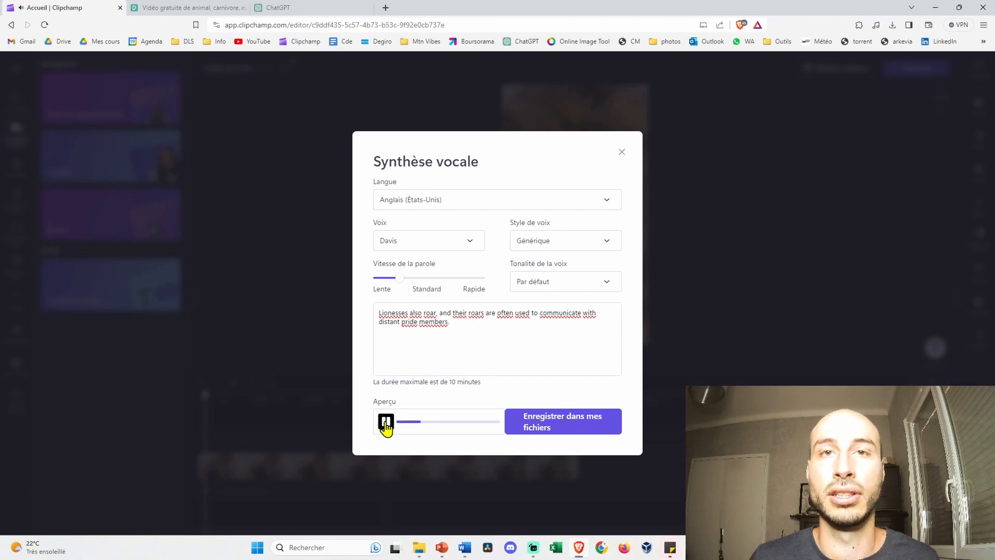
click(385, 423)
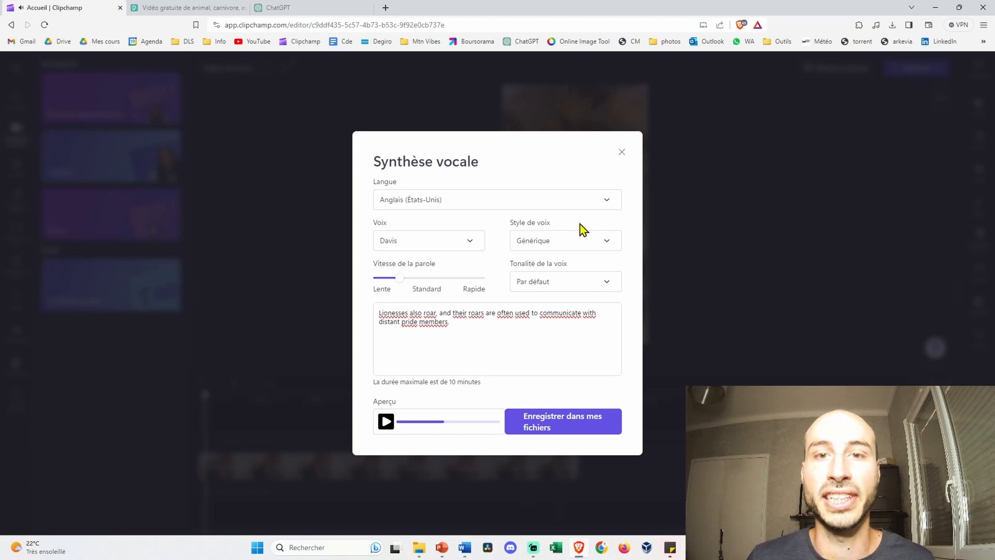
Set the voice style to Optimiste and raise the speech speed to just below Standard, previewing after each change
click(582, 242)
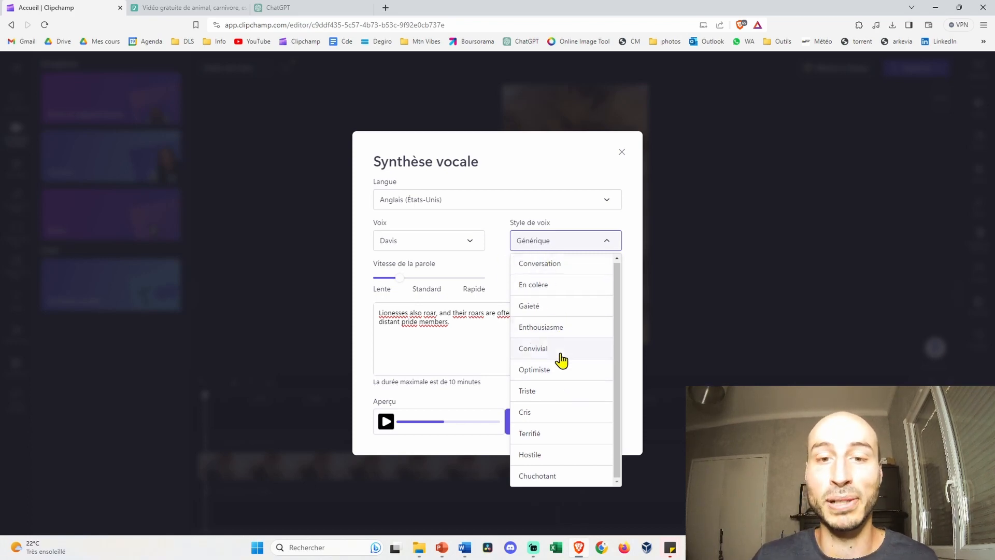
click(534, 370)
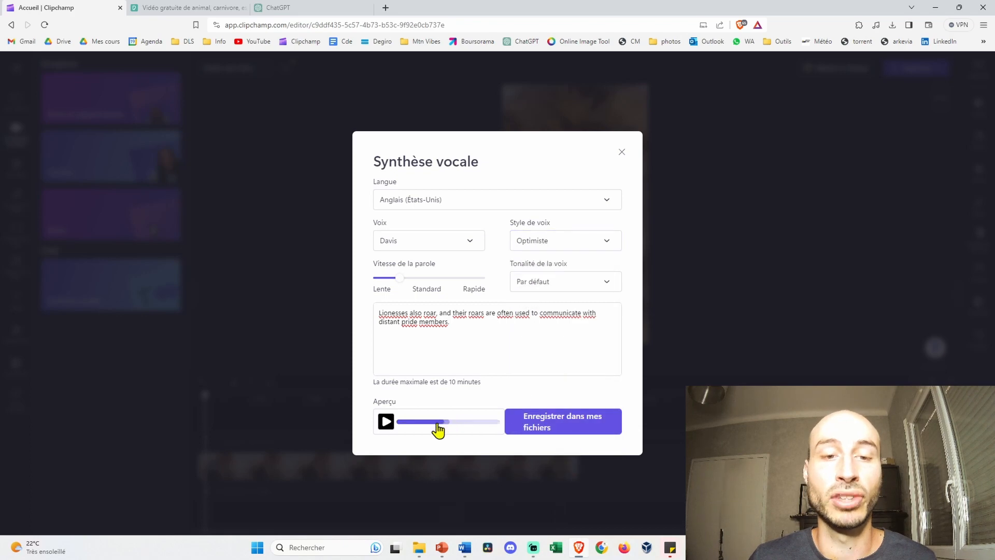
click(387, 422)
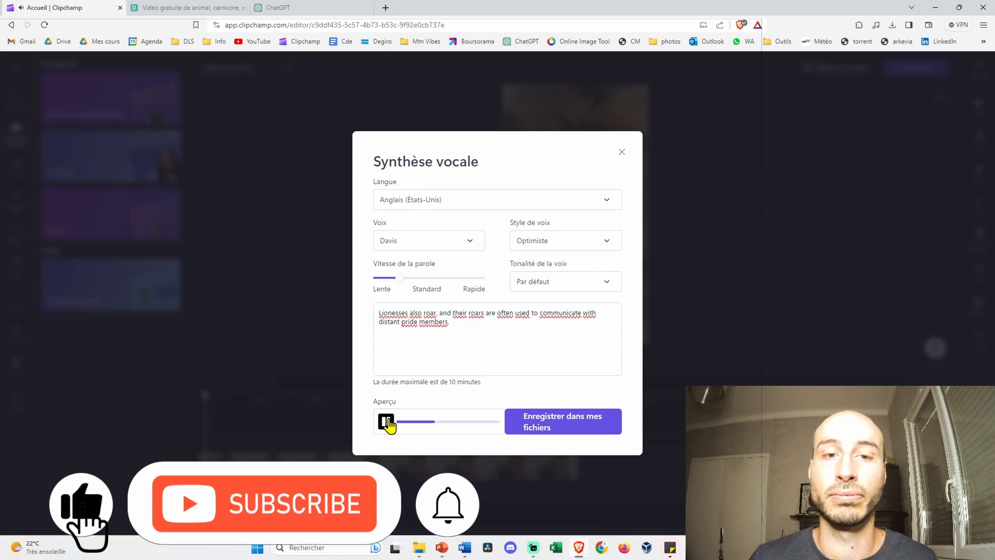
click(386, 423)
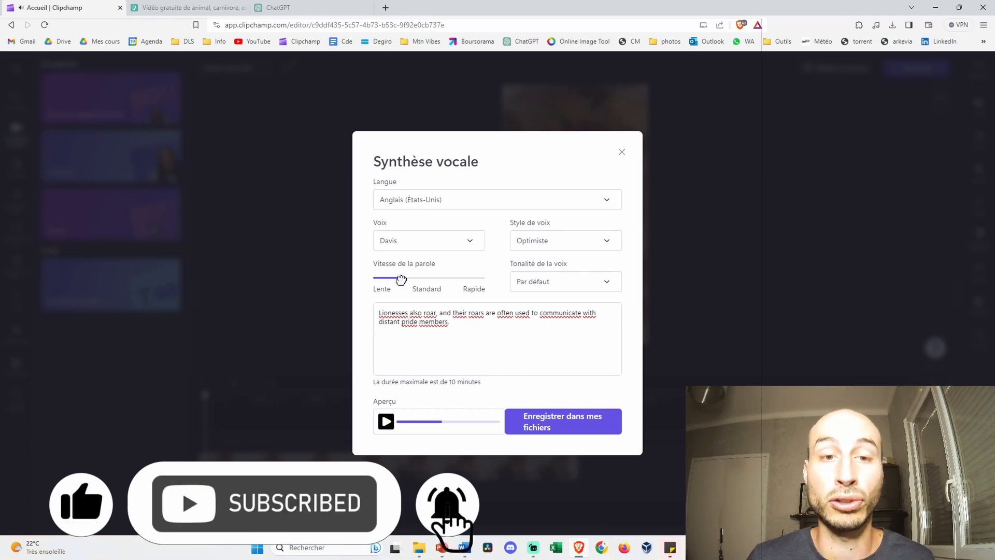
drag(401, 278, 419, 278)
click(390, 421)
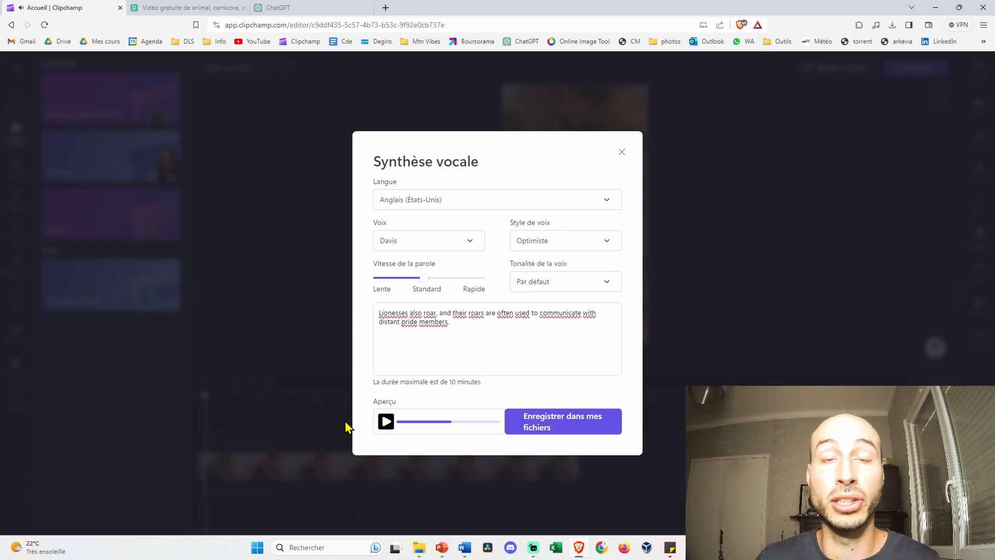
Save the voice-over to the project files and place it at the start of the timeline's audio track
click(578, 435)
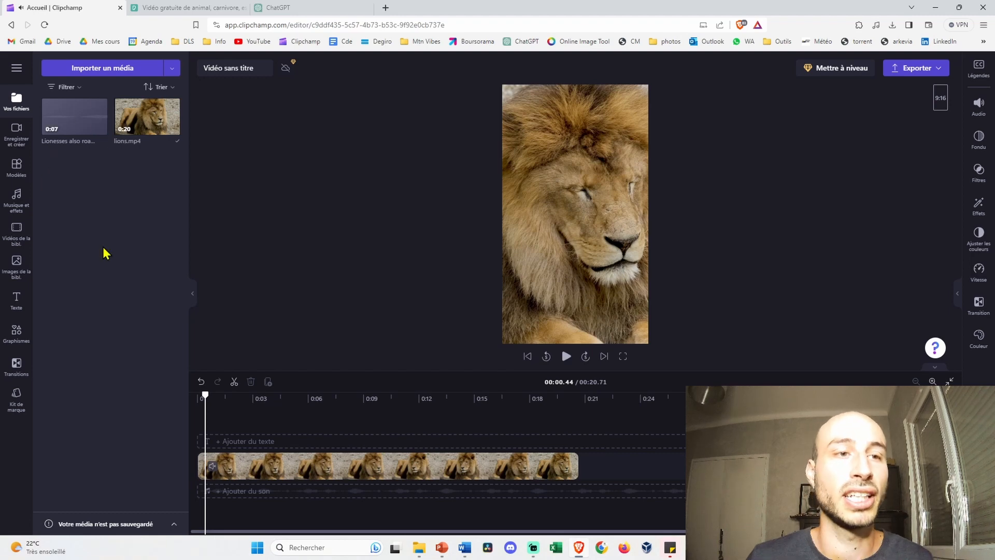
drag(73, 119, 223, 500)
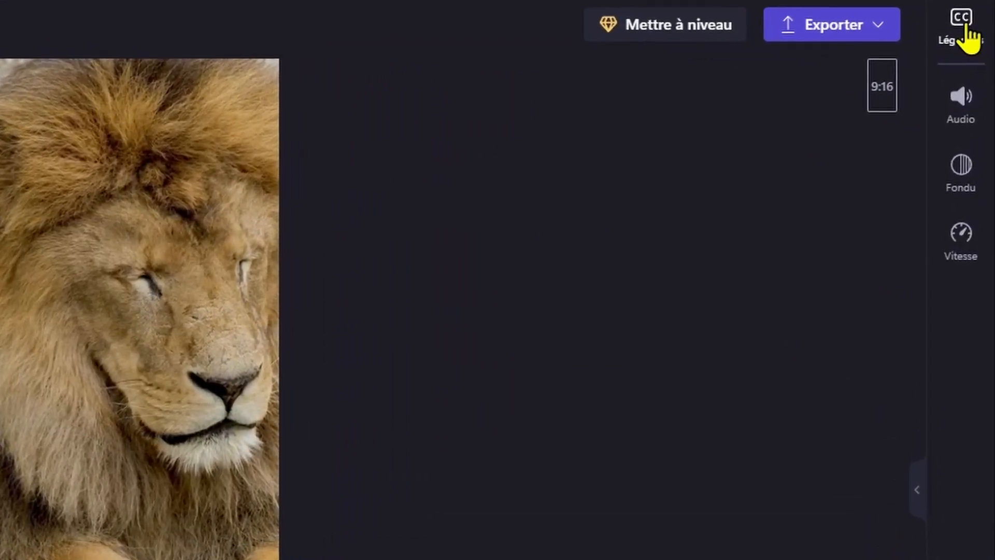
Enable automatic captions with Anglais (États-Unis) as the recognition language, and play the video from the start to check them
click(964, 32)
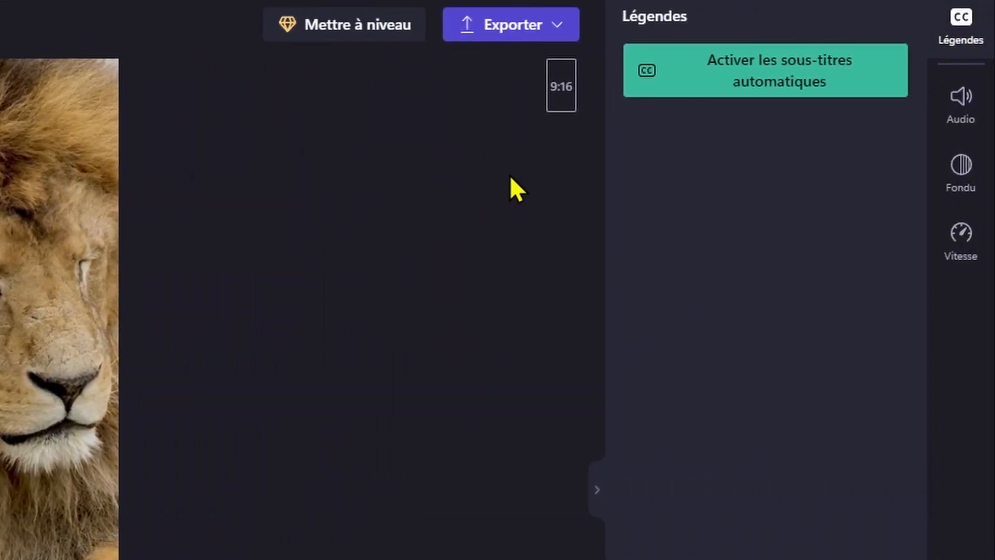
click(810, 91)
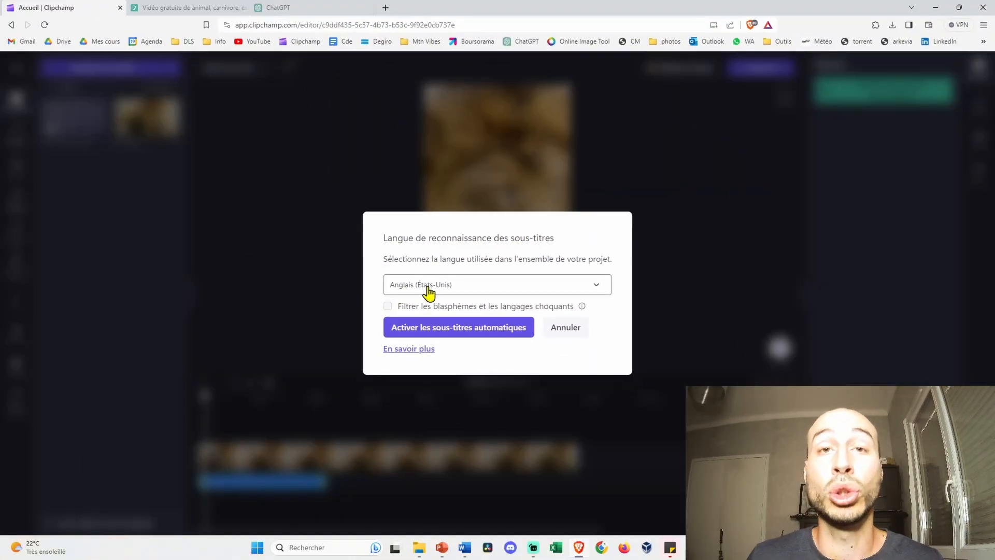
click(480, 331)
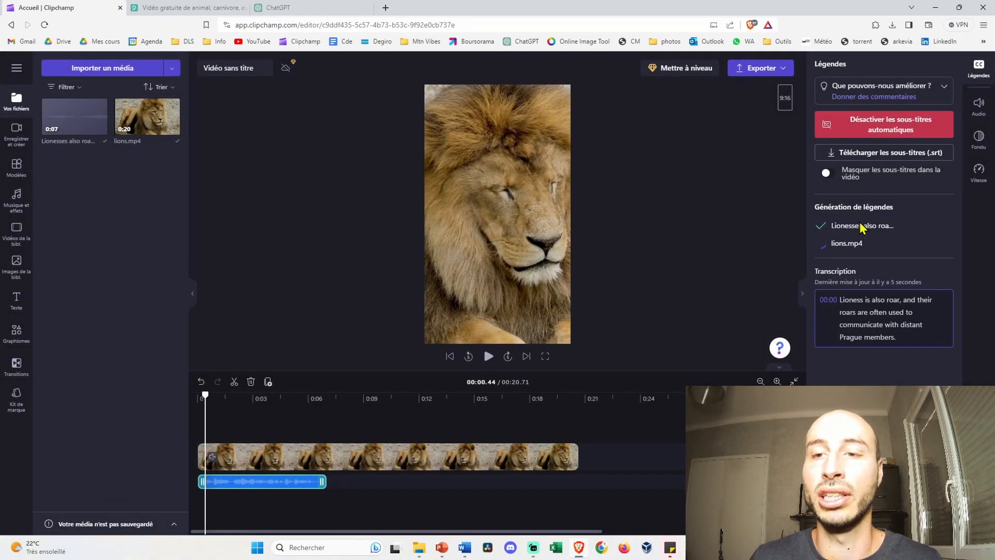
click(194, 397)
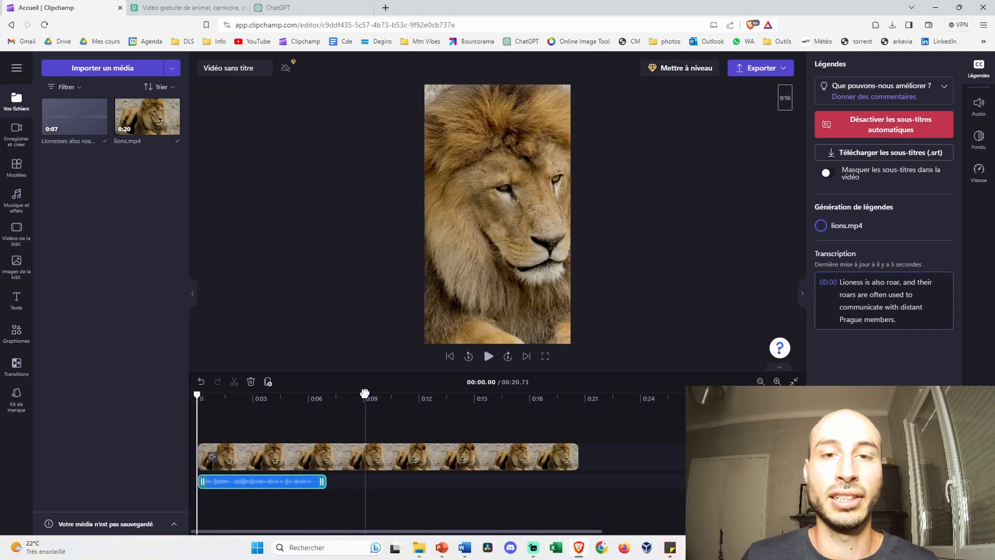
click(489, 357)
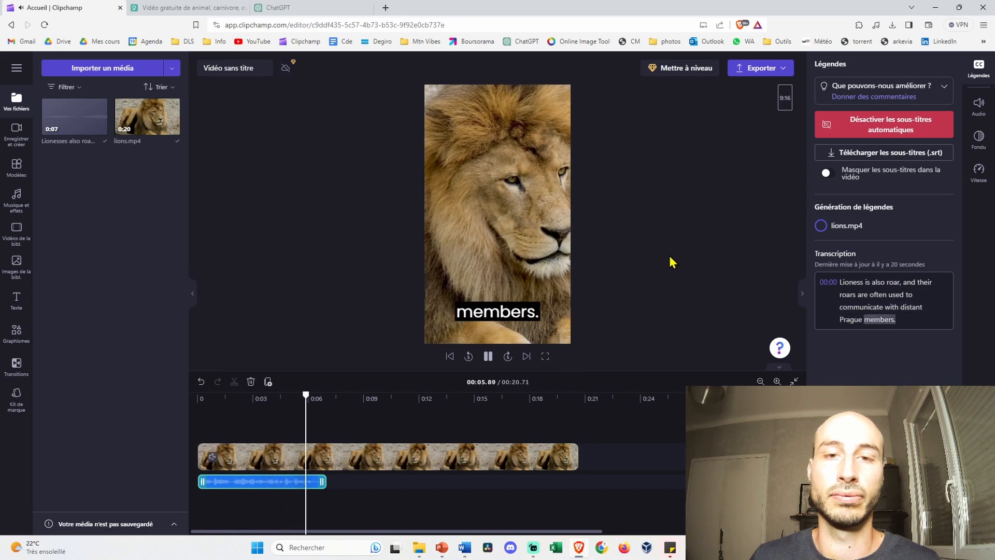
key(space)
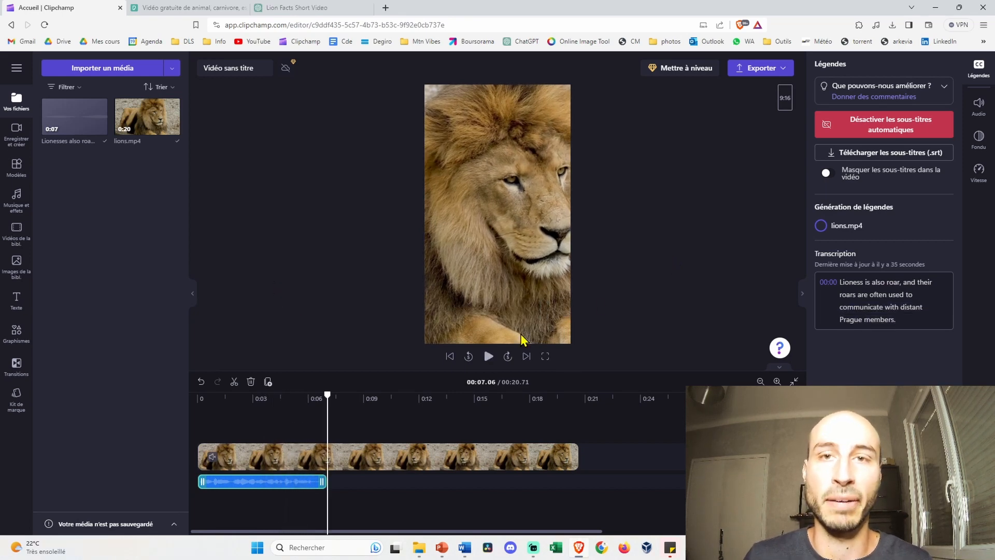
Correct the caption transcript to "Lionesses also roar" and "distant pride members", and replay the video from the start
click(864, 293)
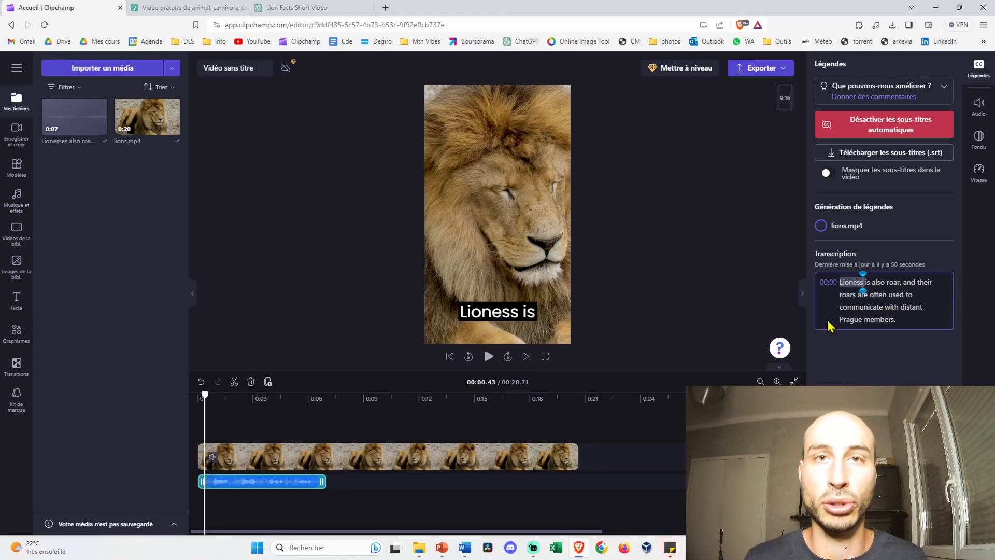
text(es)
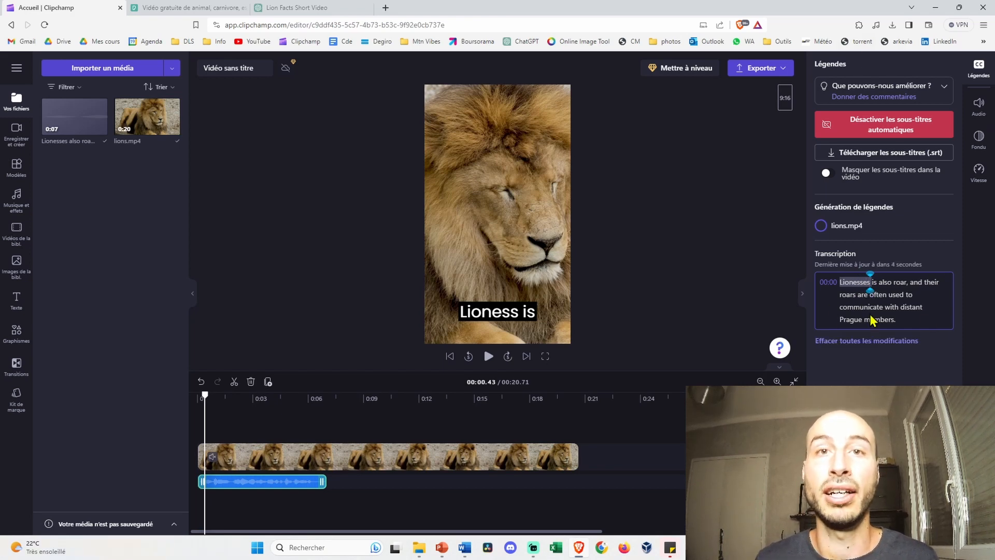
click(862, 321)
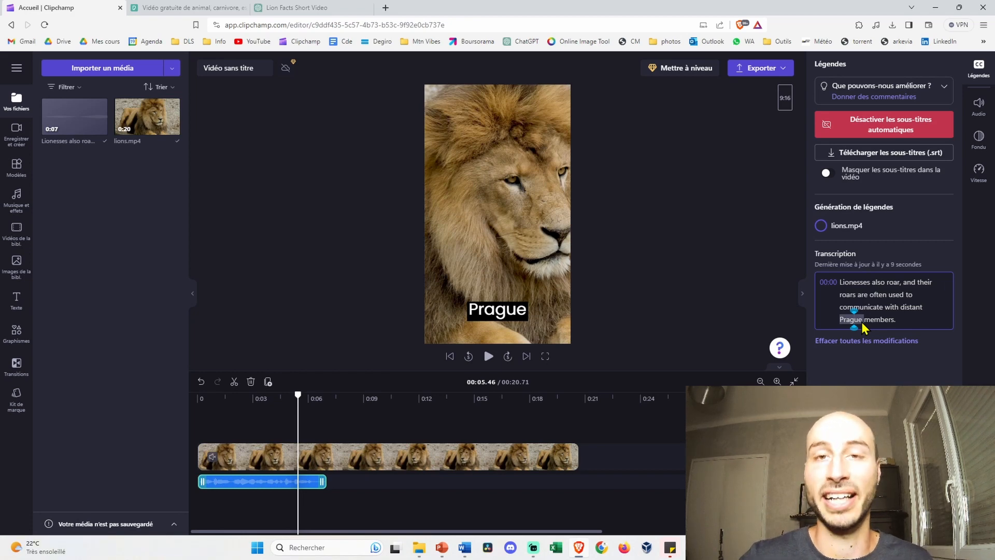
key(BackSpace)
key(BackSpace)
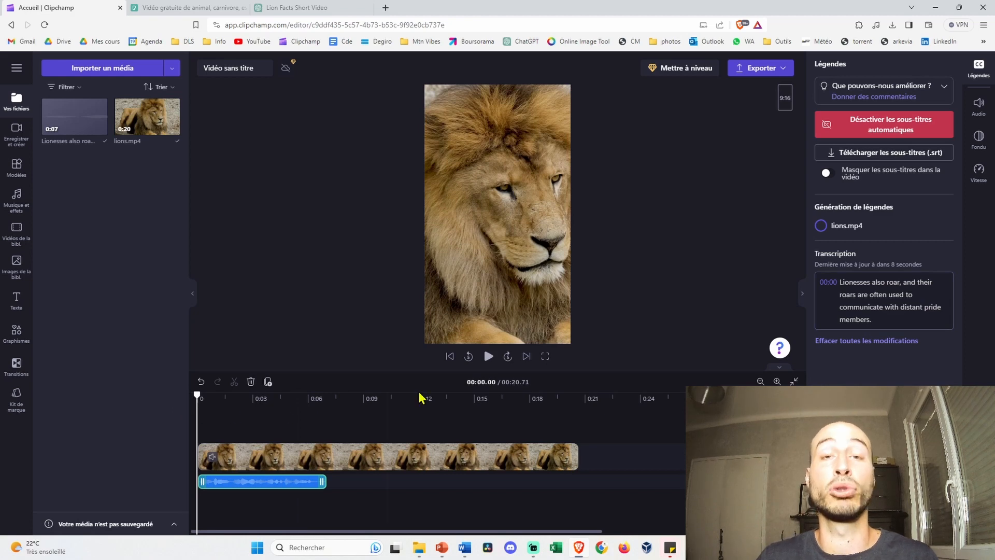
key(space)
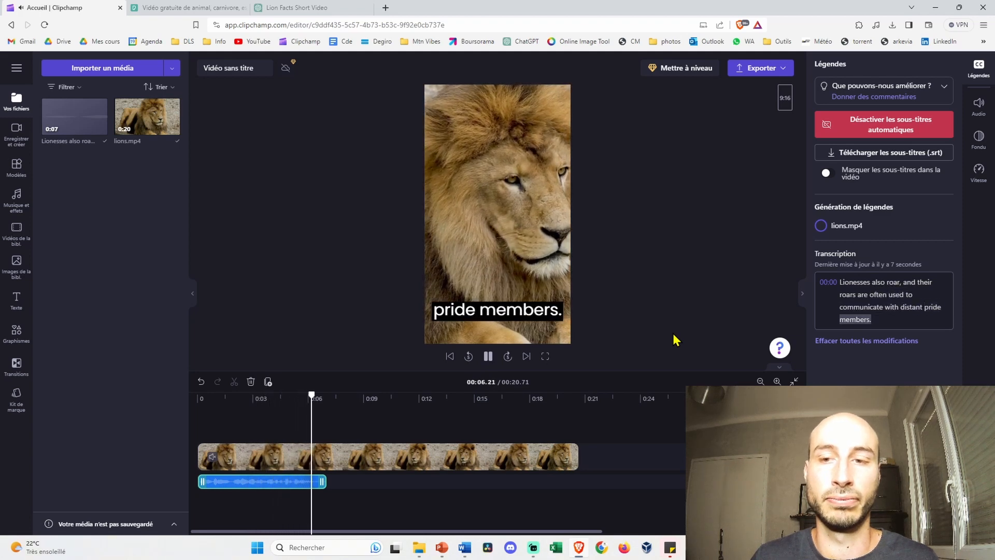
key(space)
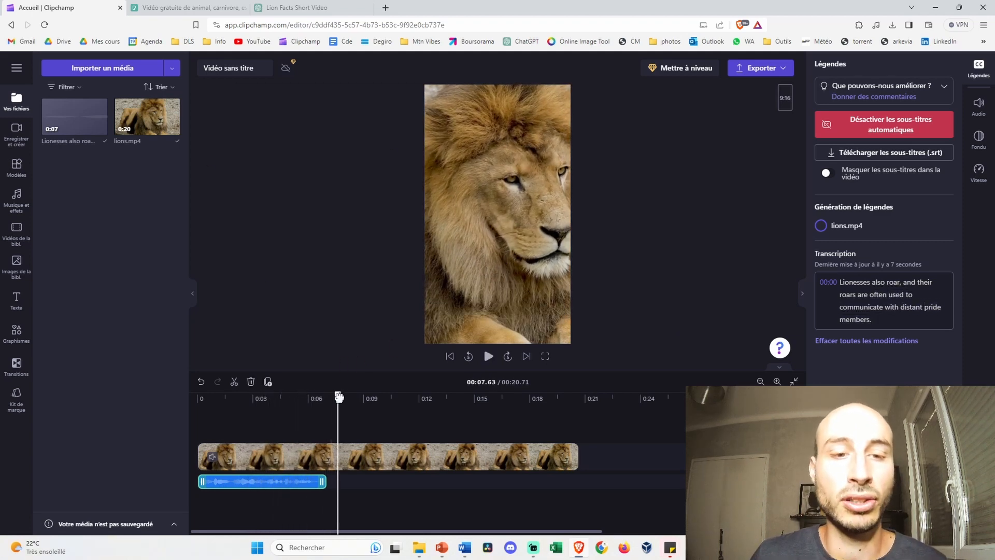
Go to about 4.85 s on the timeline and move the "with distant" caption slightly higher in the frame
drag(338, 395, 286, 393)
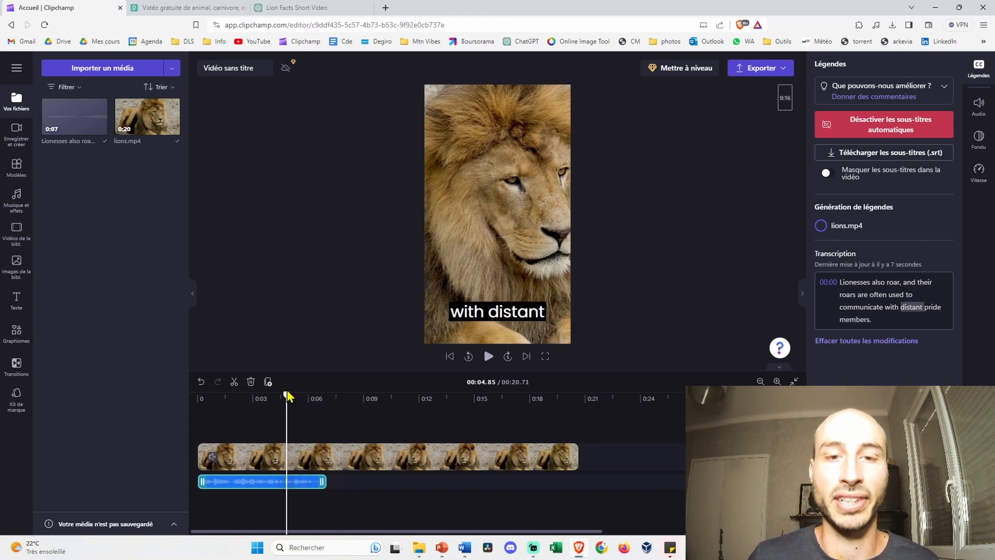
click(496, 313)
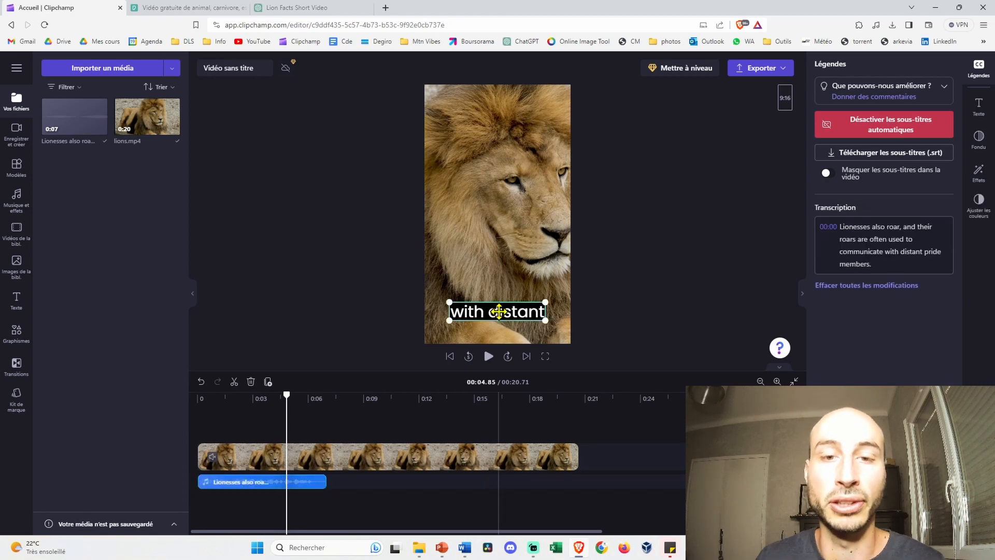
drag(499, 312, 520, 309)
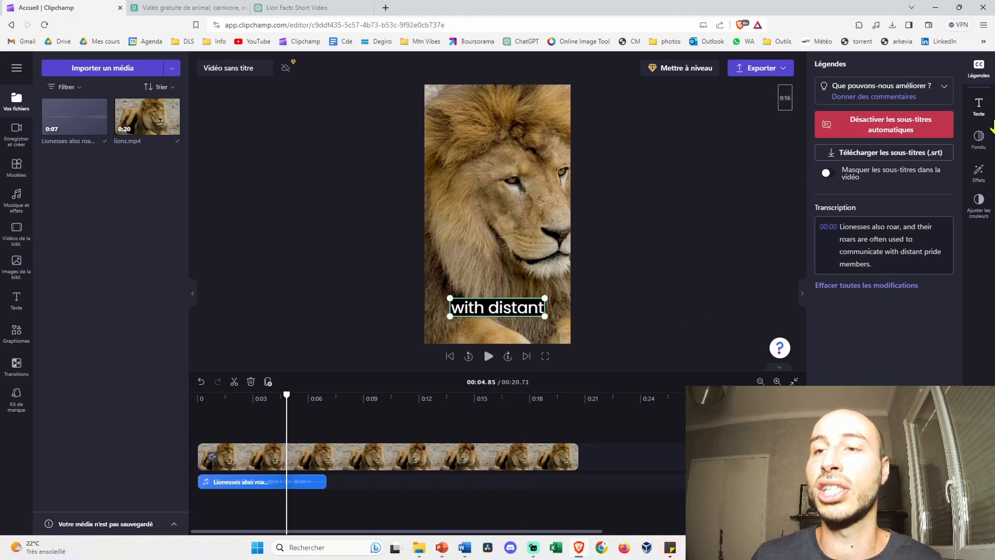
Try the Chicle font on the captions, and set their font to Dela Gothic One
click(989, 112)
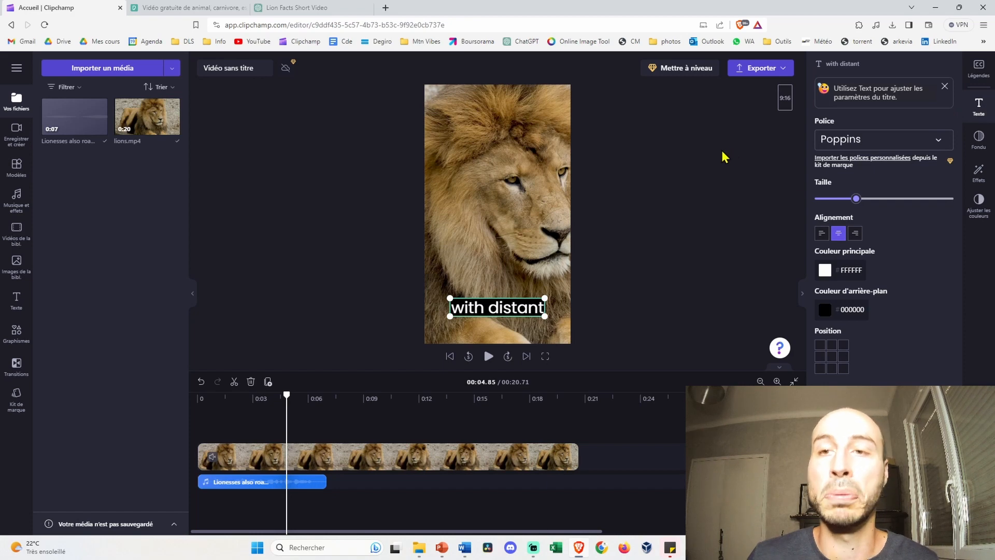
click(926, 146)
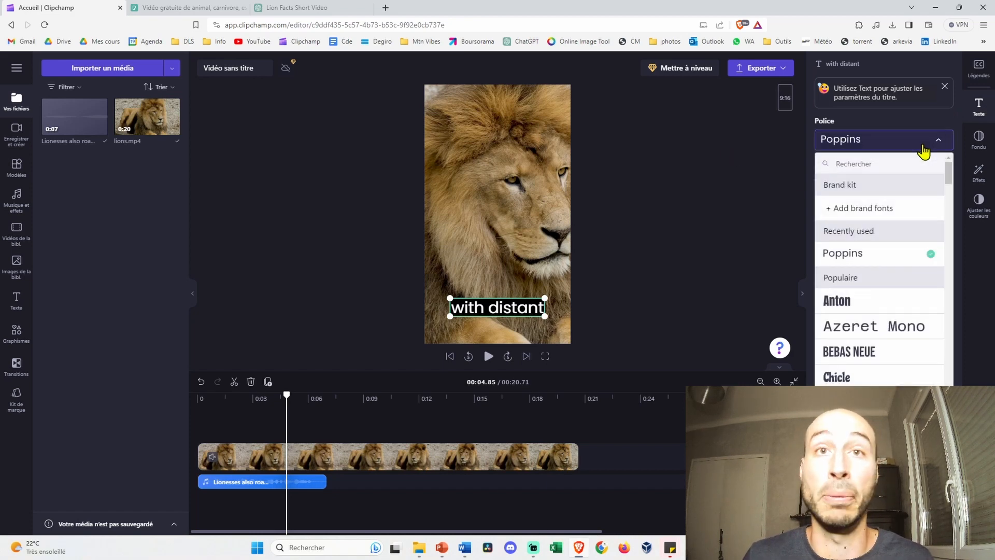
scroll(870, 342, down, 1)
click(877, 332)
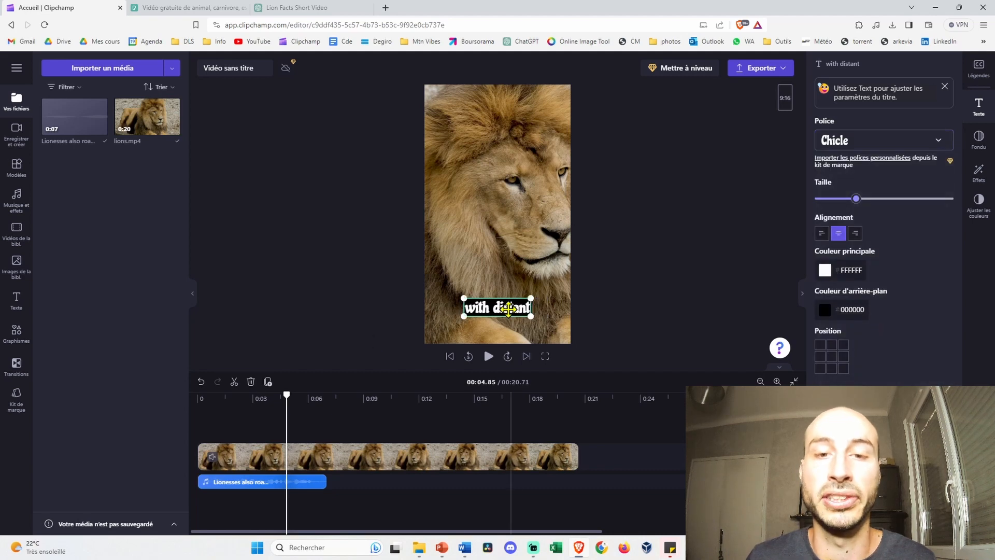
click(881, 140)
scroll(829, 311, down, 1)
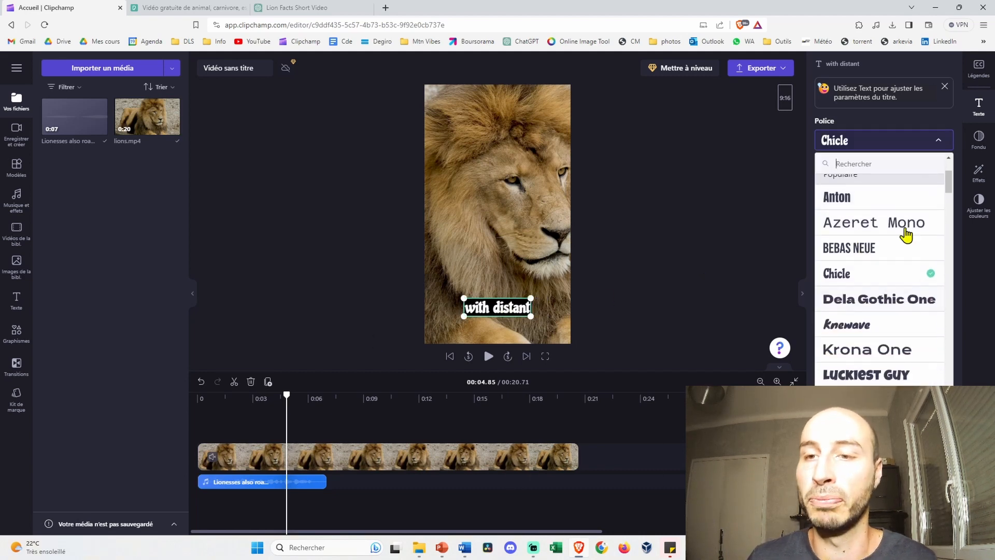
click(903, 308)
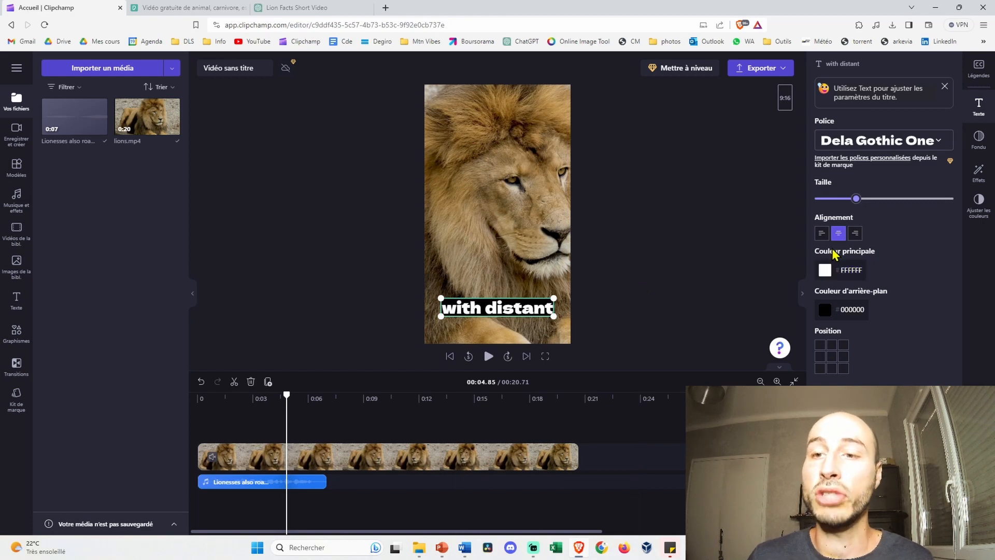
Try yellow FBE555 as the captions' main colour, and set it to orange FB9224
click(825, 270)
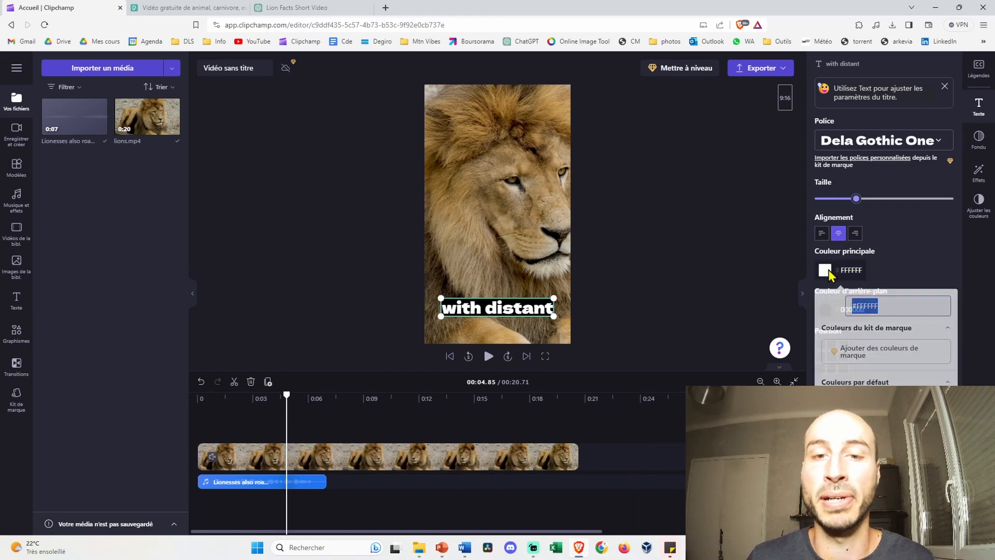
text(#FBE555)
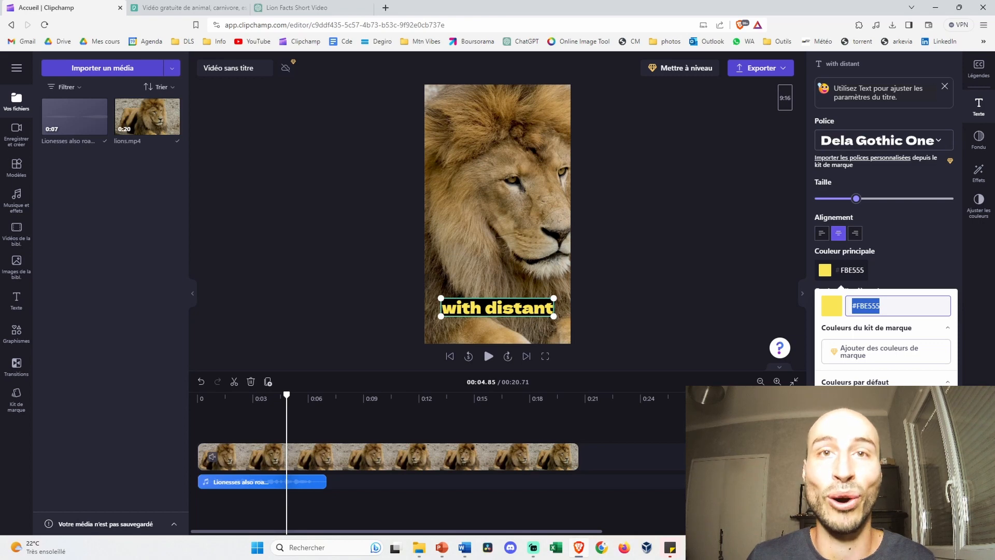
text(#FB9224)
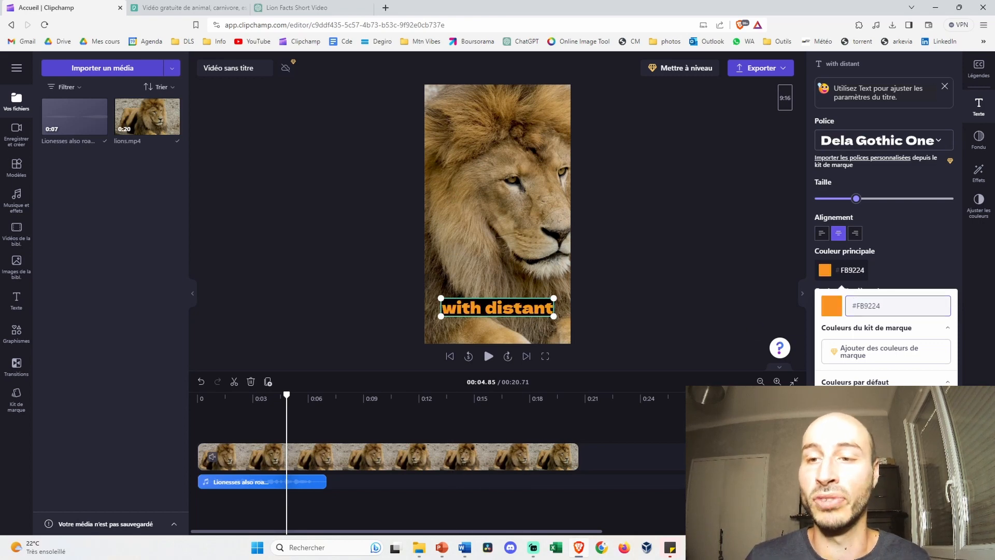
click(885, 469)
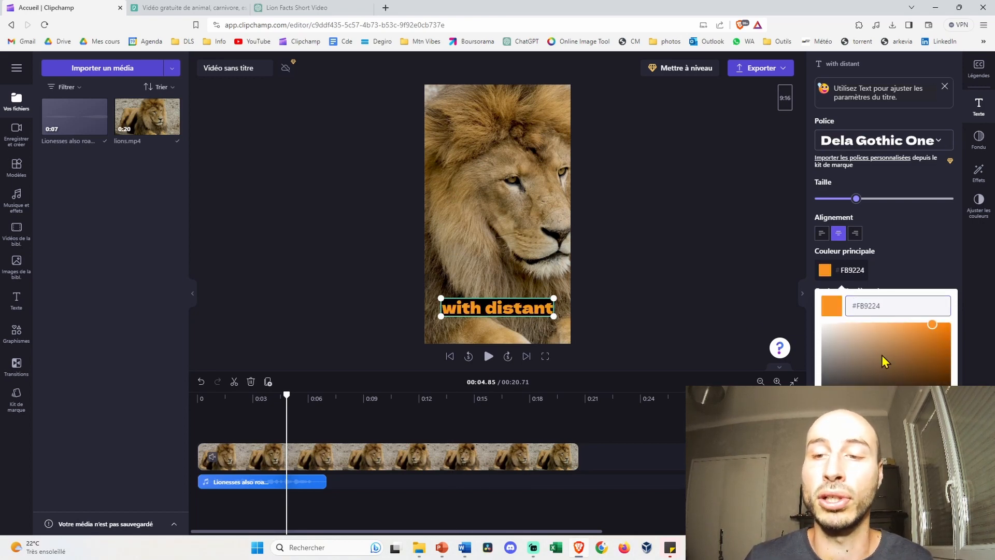
click(883, 241)
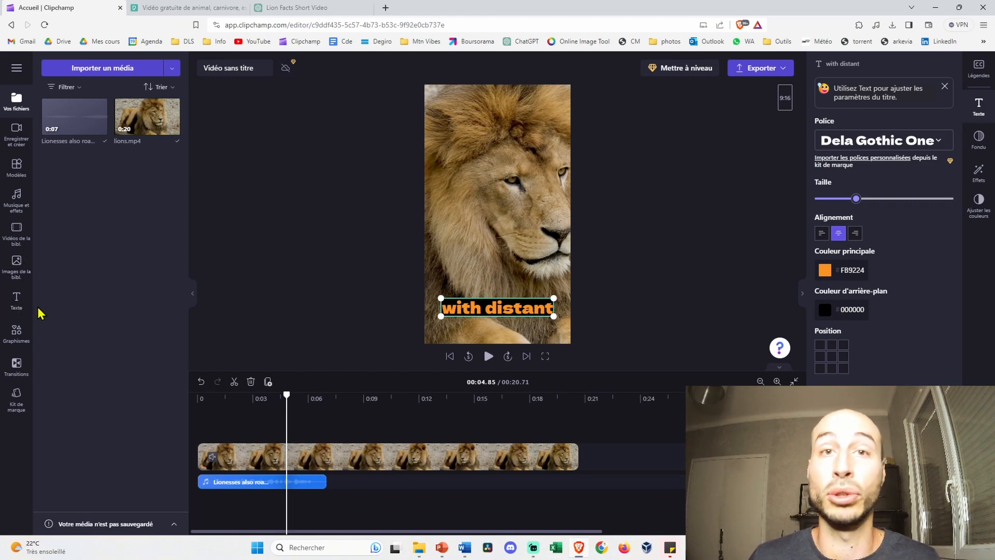
Add a Statement title above the video clip and set its text to "Roaring Females"
click(12, 310)
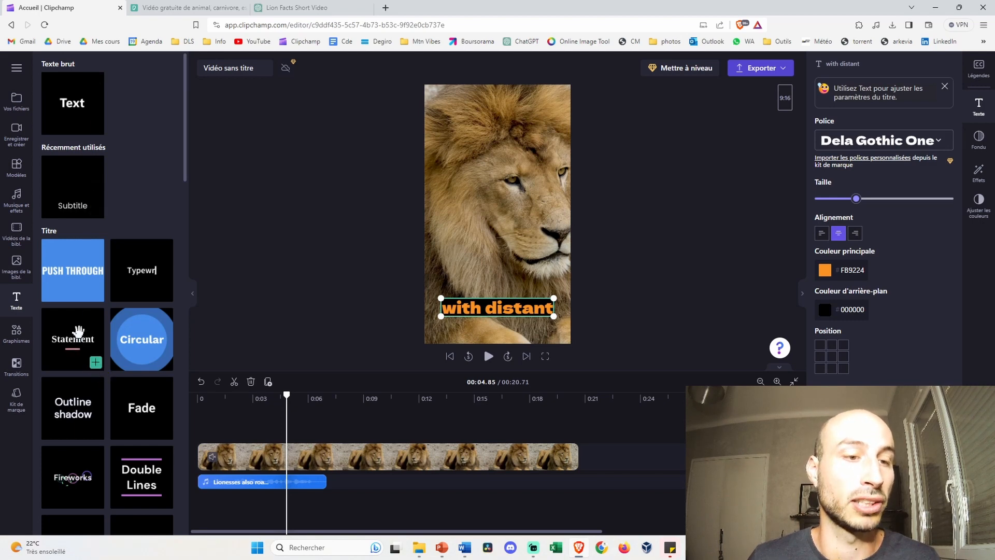
drag(83, 334, 492, 128)
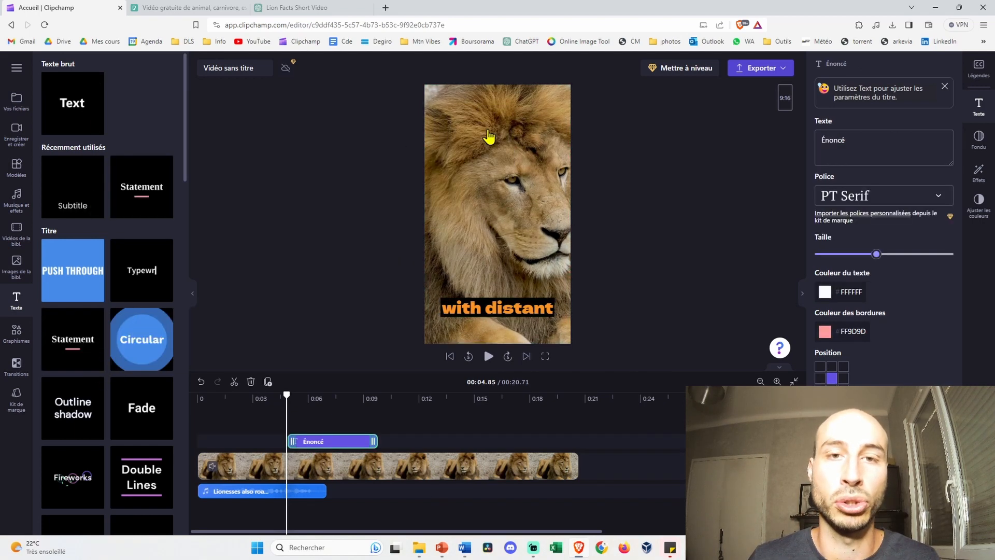
drag(286, 395, 310, 394)
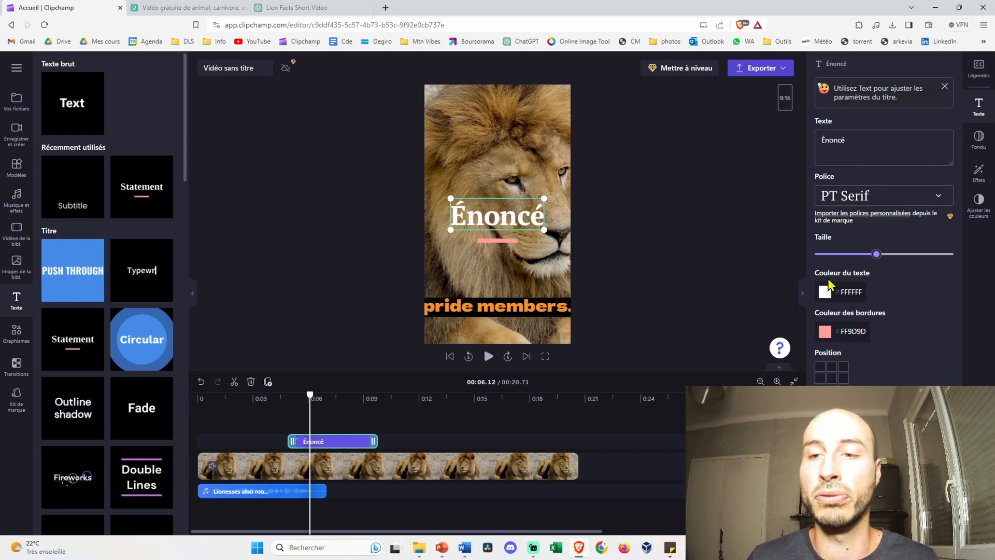
triple_click(887, 141)
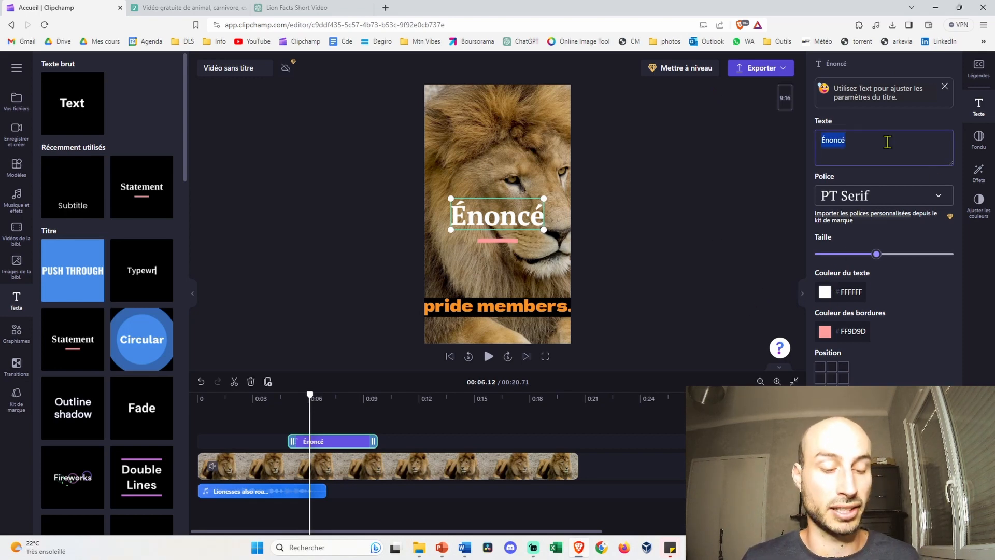
key(super+v)
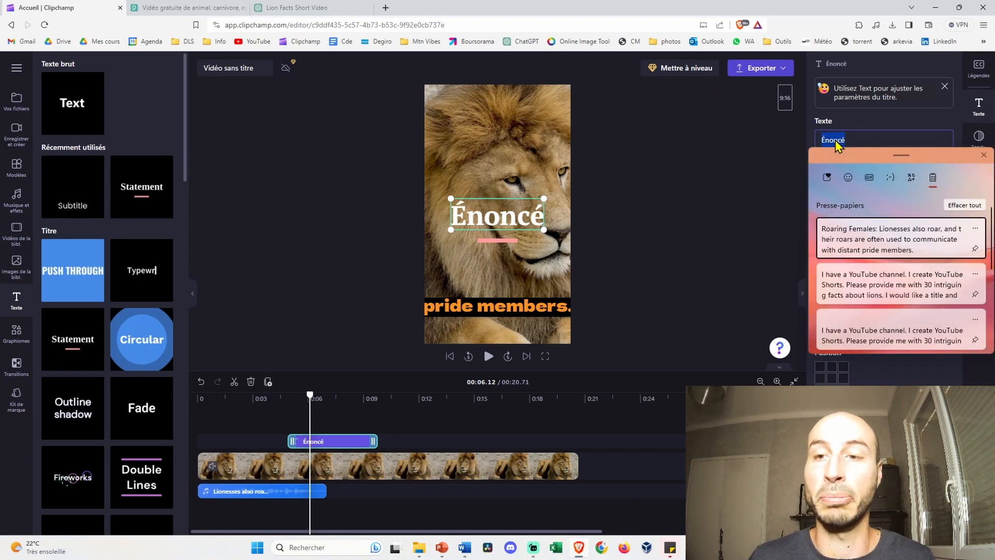
click(865, 239)
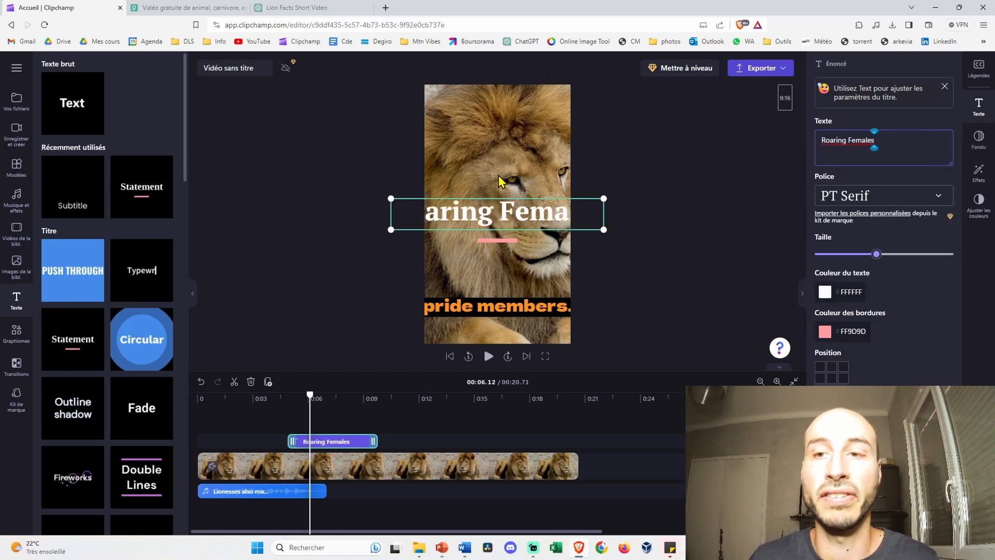
Set the title's font to Dela Gothic One and reduce its size so it fits within the frame's width
click(880, 192)
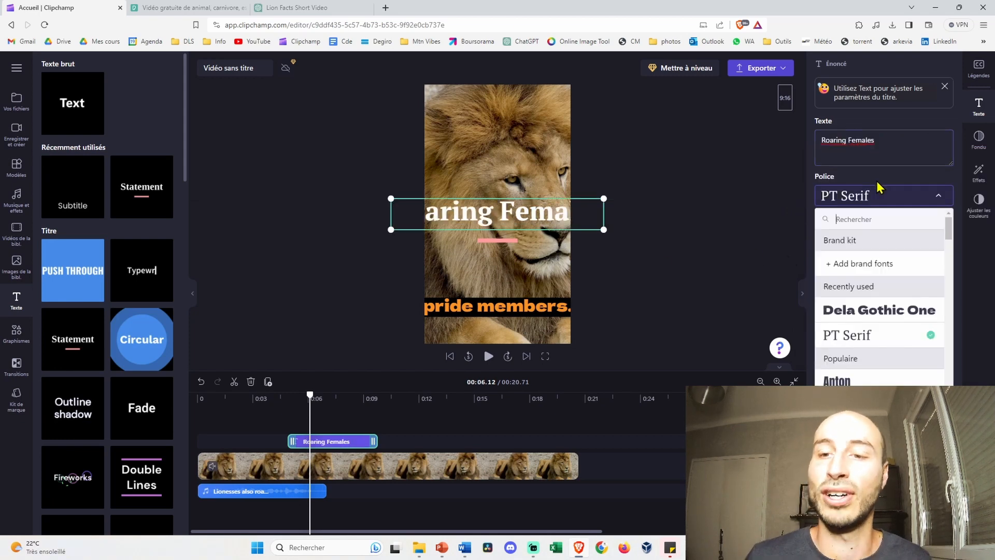
click(904, 311)
drag(875, 257, 838, 259)
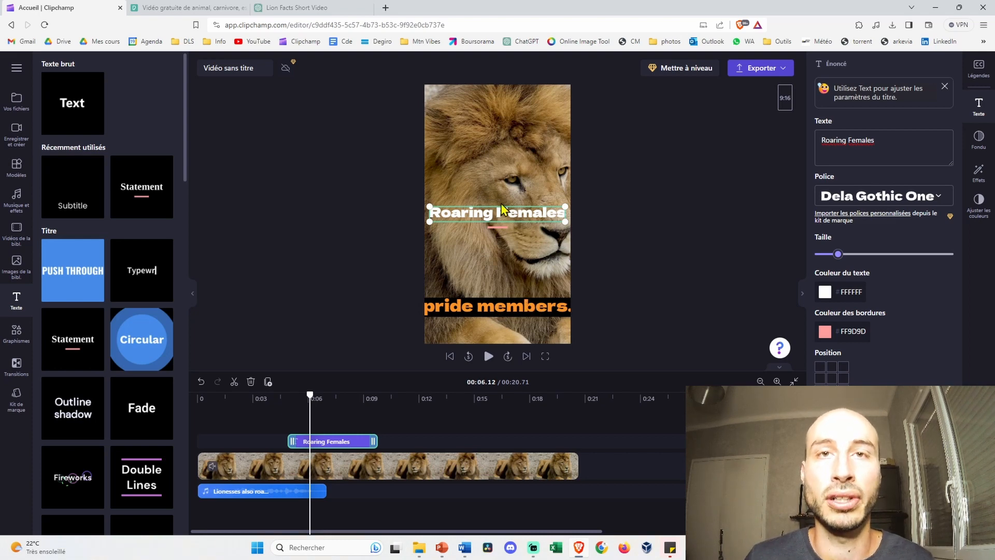
Reduce the caption size slightly so that "pride members." fits inside the frame with a margin
click(512, 311)
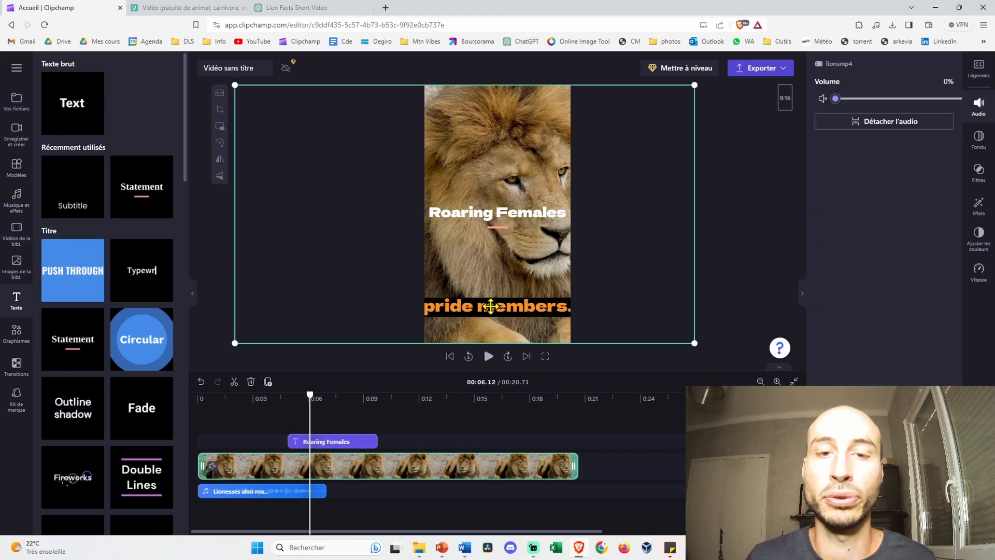
click(491, 306)
drag(858, 199, 848, 199)
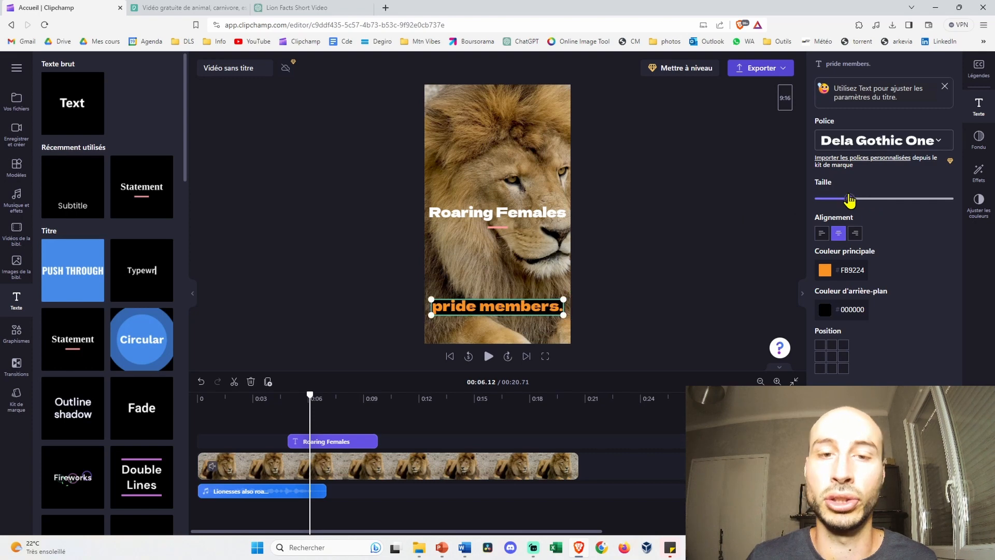
Try black 000000 as the "Roaring Females" title's text colour, and set it back to white FFFFFF
click(541, 212)
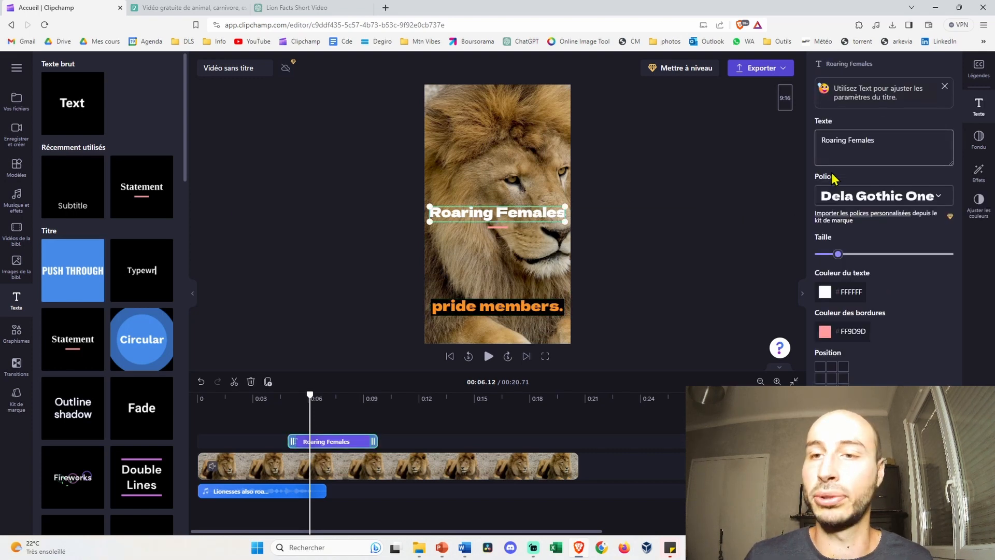
click(829, 296)
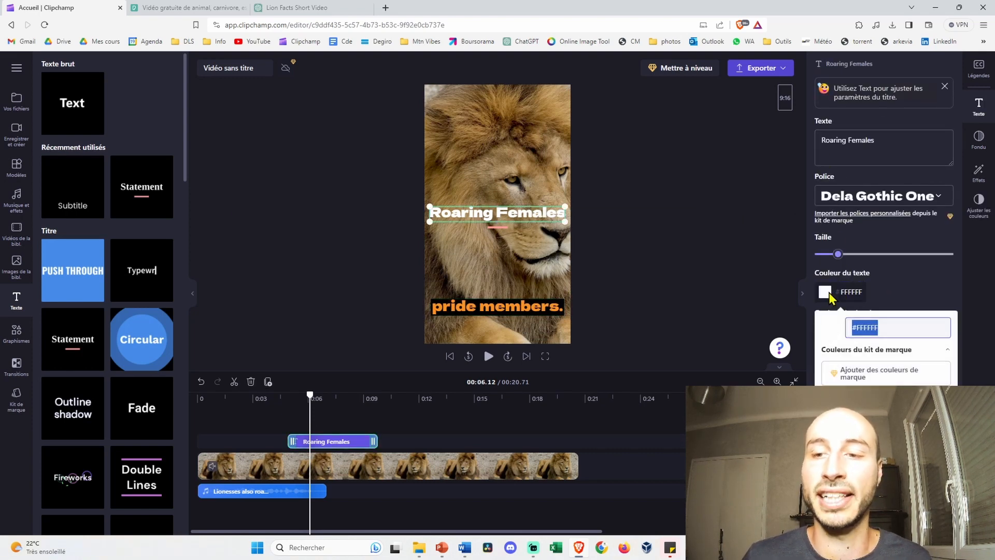
text(000000)
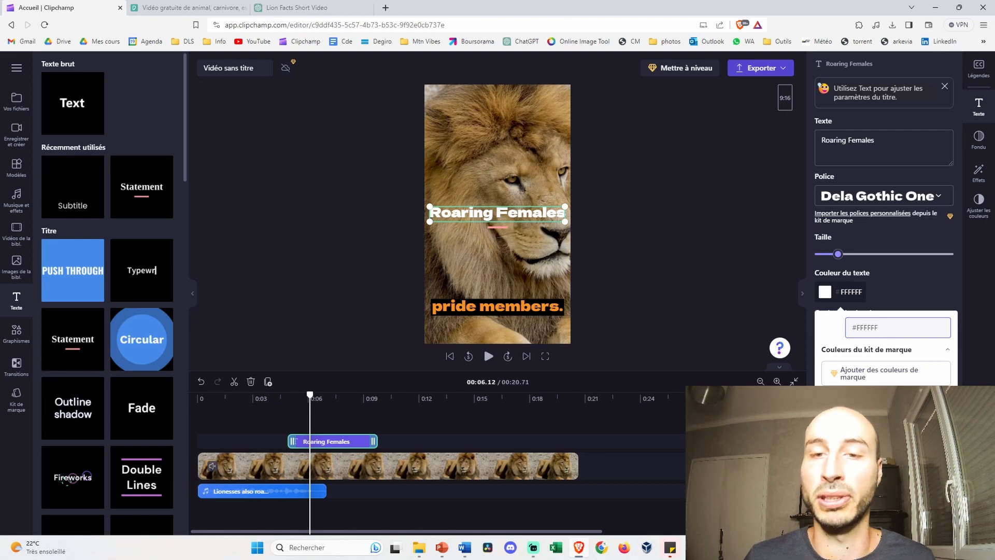
click(925, 277)
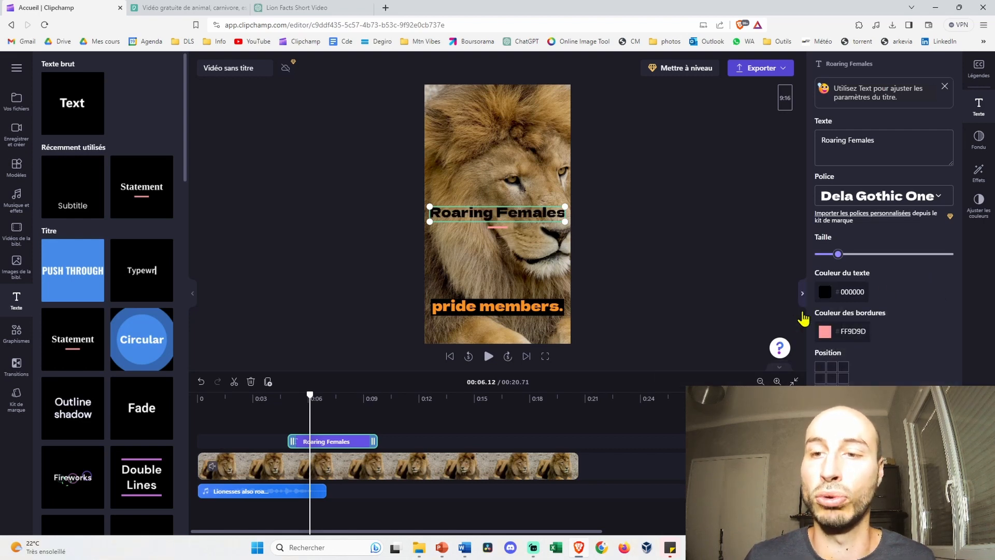
click(822, 299)
text(FFFFFF)
click(892, 291)
Set the title's border colour to orange FB9224 and move the title to the upper edge of the video frame
click(853, 332)
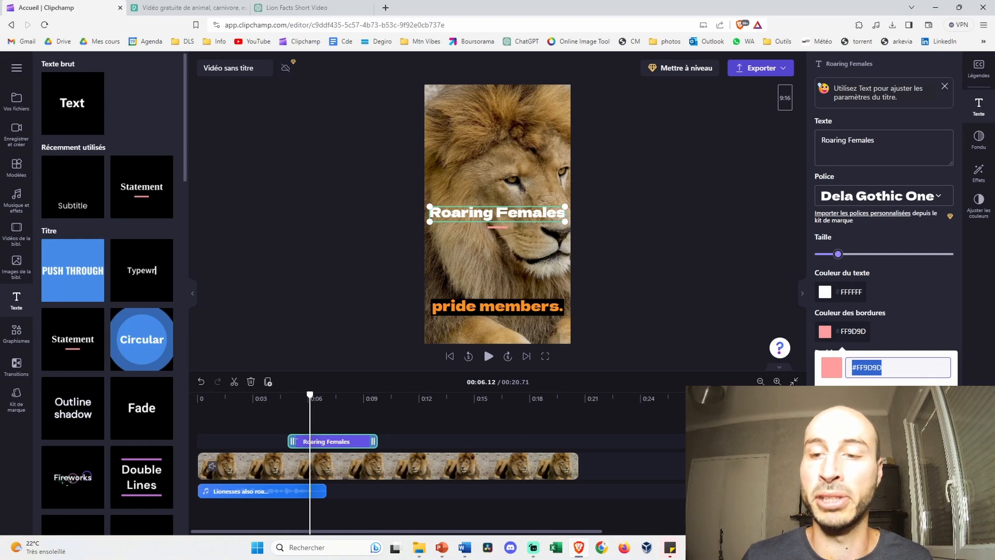
text(#FB9224)
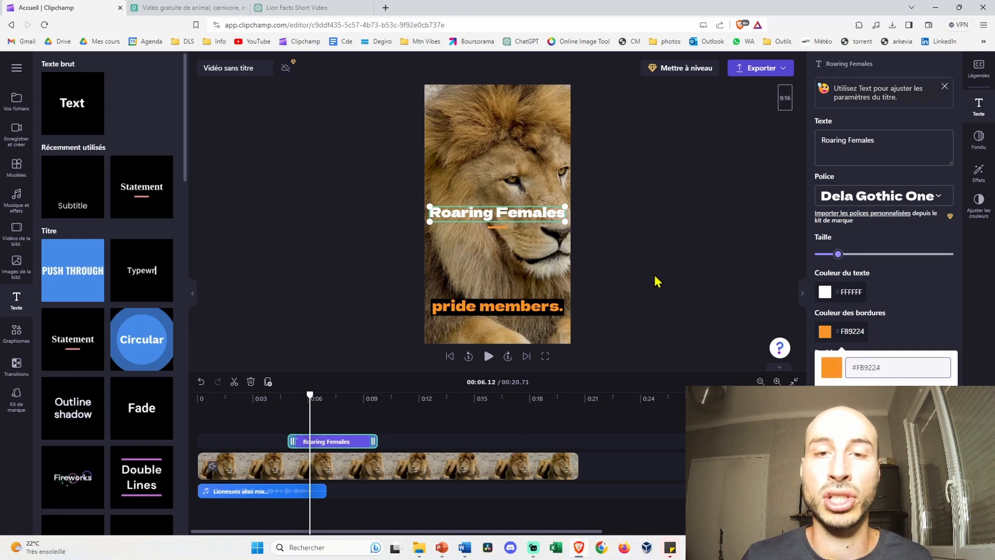
drag(540, 210, 525, 103)
click(313, 351)
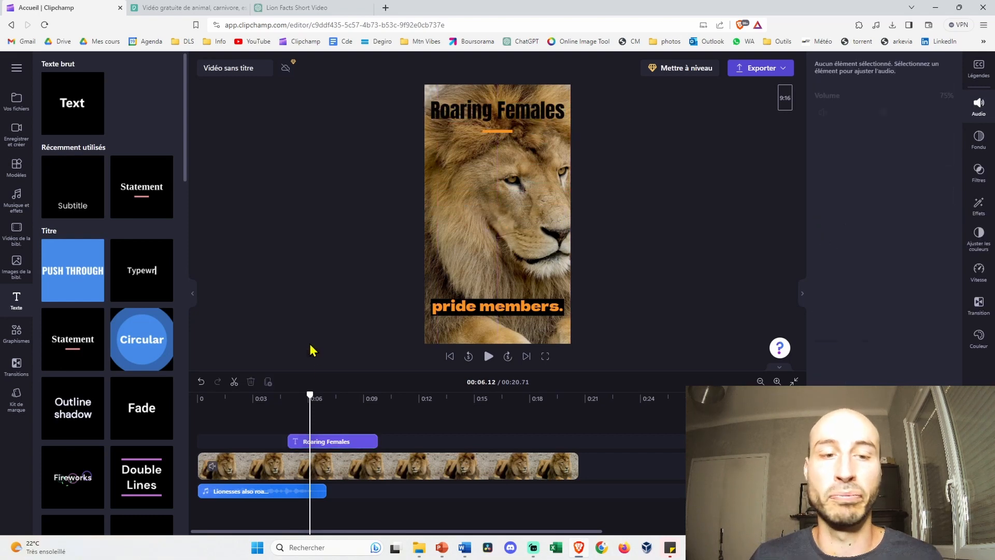
Move the "Roaring Females" title to the timeline's start and shift the voice-over to begin about half a second in
drag(336, 441, 240, 441)
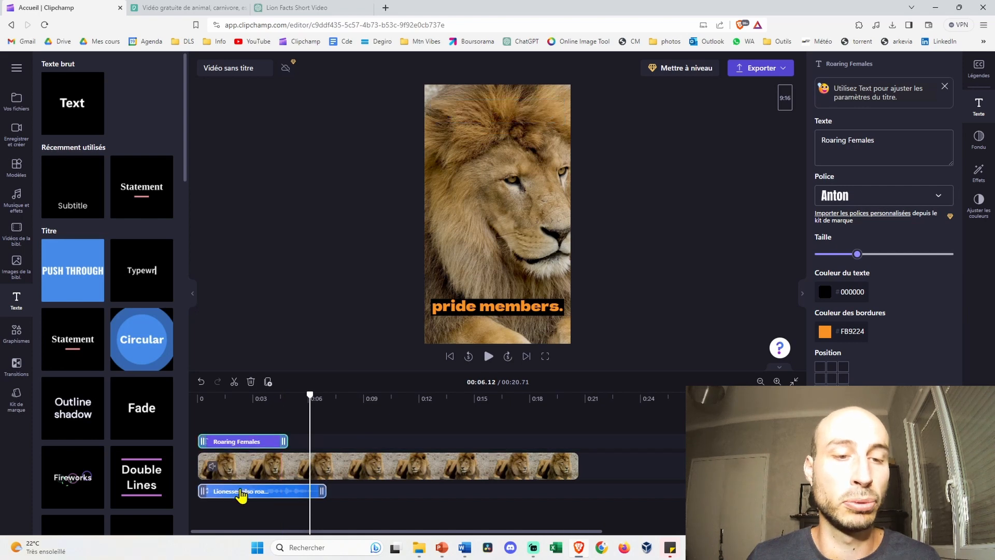
click(240, 490)
drag(240, 491, 251, 495)
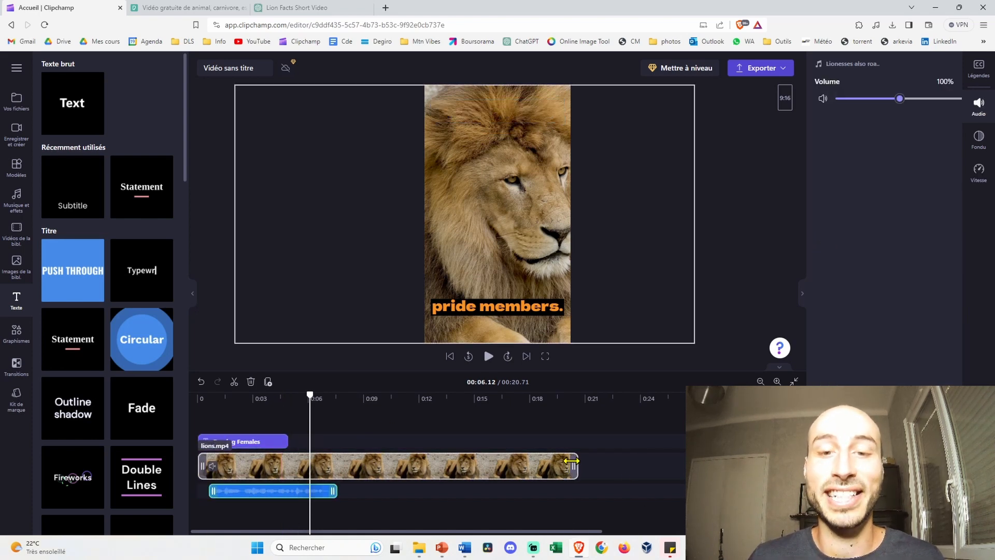
Trim the end of the lions.mp4 clip to 8.87 s and extend the title to the same end point
drag(571, 460, 359, 456)
click(269, 441)
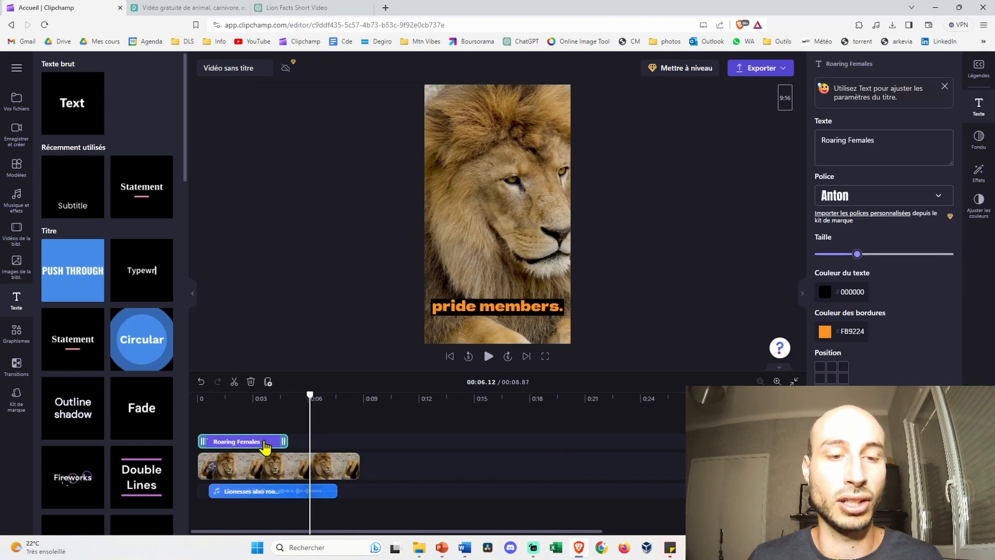
drag(287, 441, 356, 441)
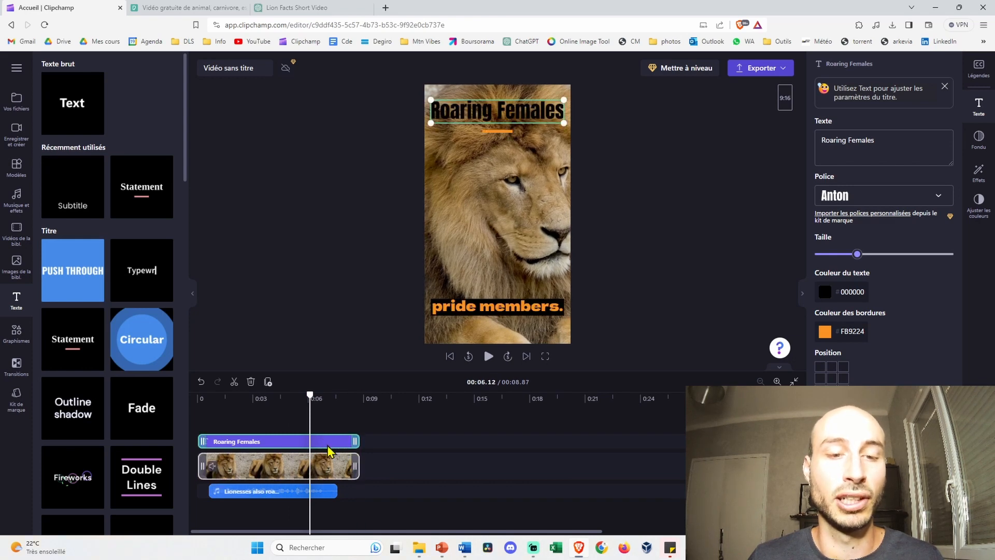
Play the edited video from the start to check the title, voice-over and captions
drag(310, 395, 187, 378)
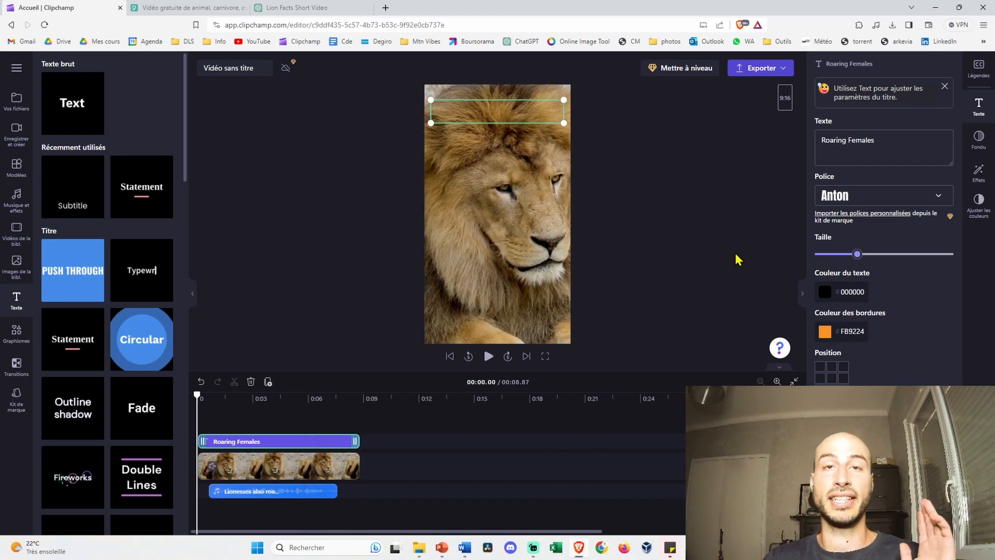
click(488, 356)
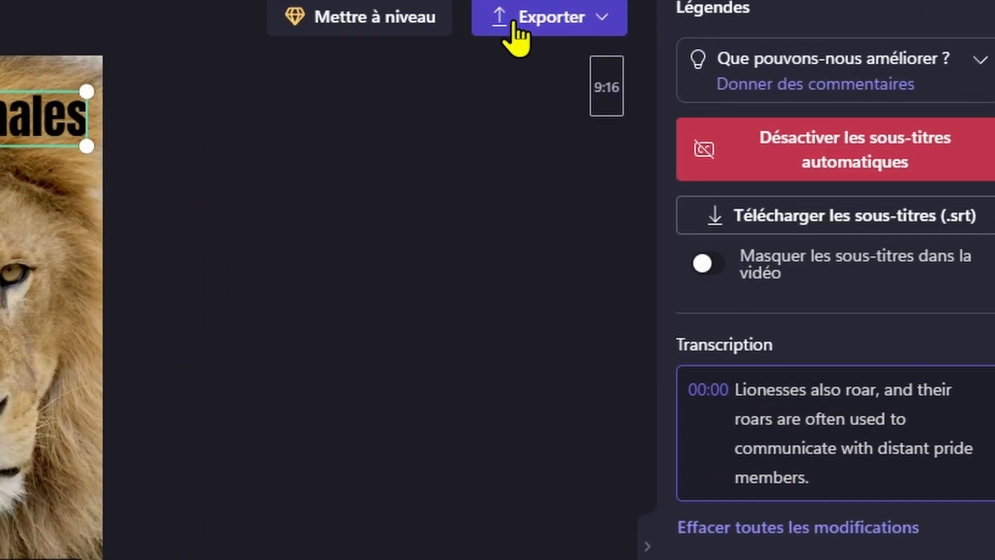
Export the video in 1080p and enter "Lions 2" as the name of the MP4 file
click(745, 69)
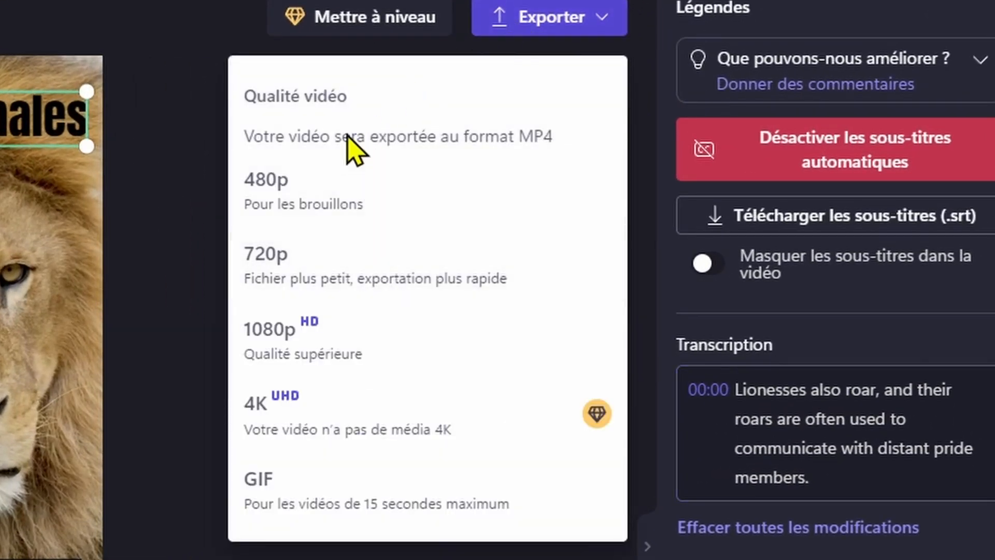
click(366, 350)
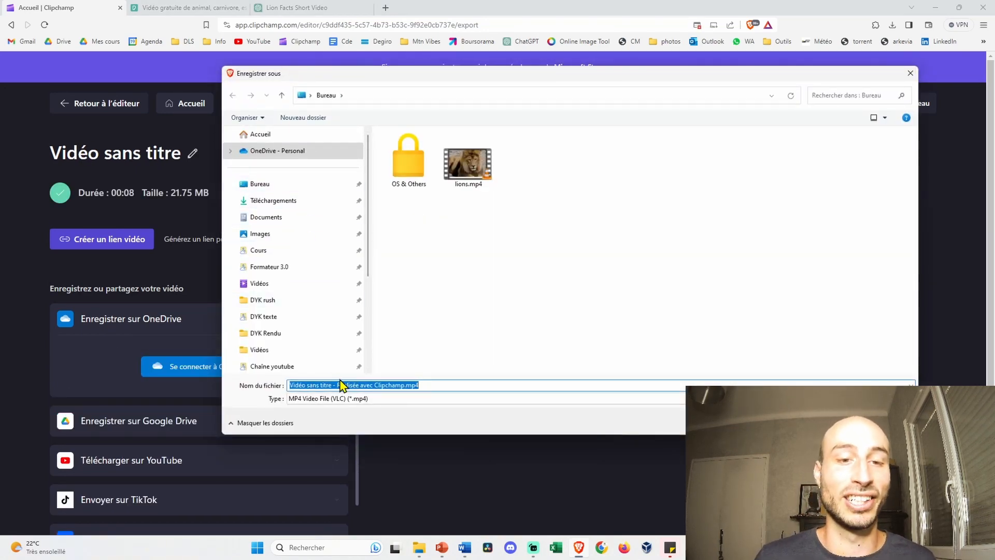
text(Lions 2)
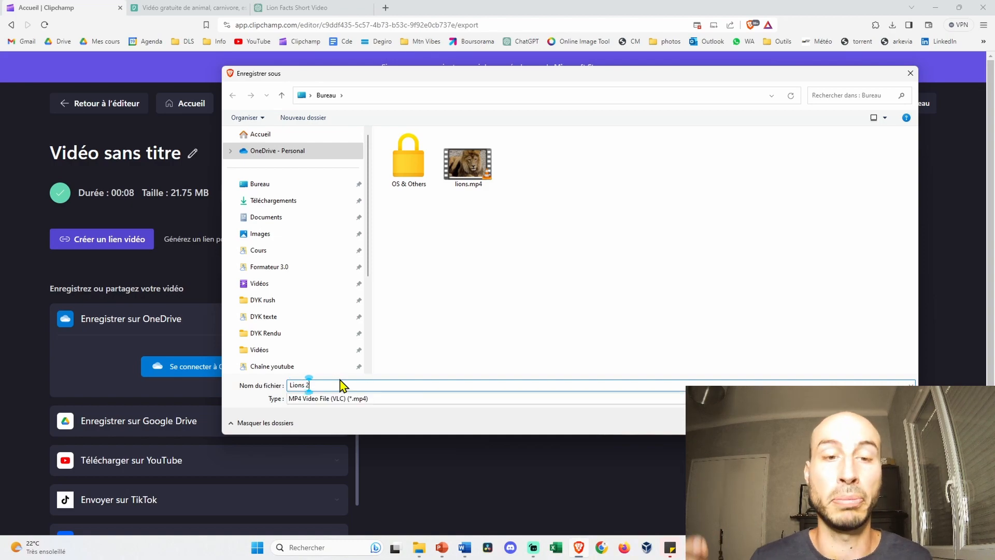